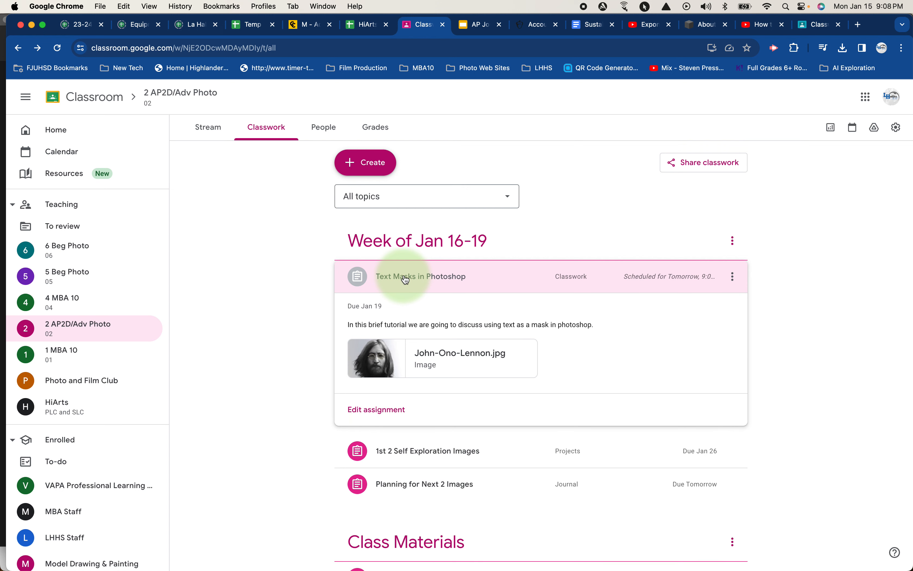
Preview the John-Ono-Lennon.jpg attachment of the Text Masks in Photoshop assignment, open it in a new window, and return to the classwork list.
click(409, 367)
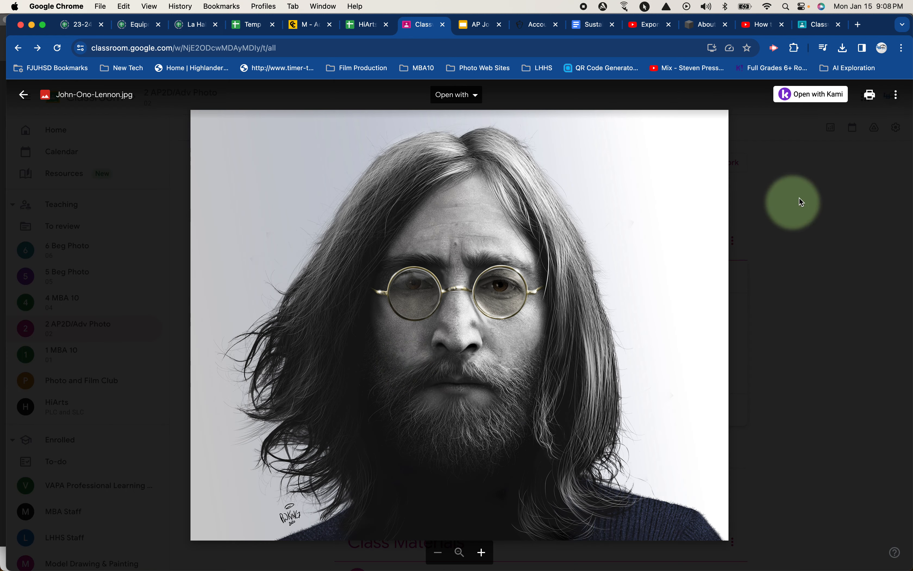
click(897, 95)
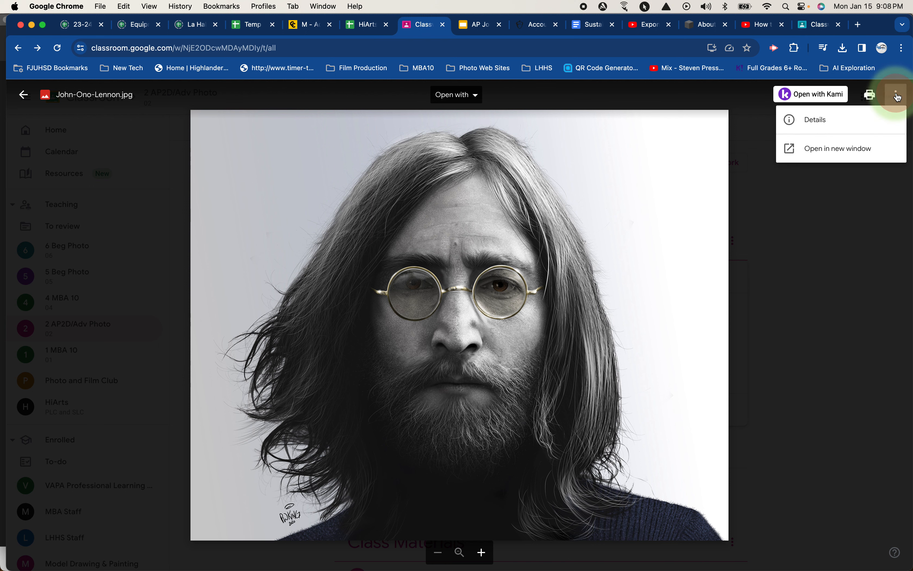
click(837, 156)
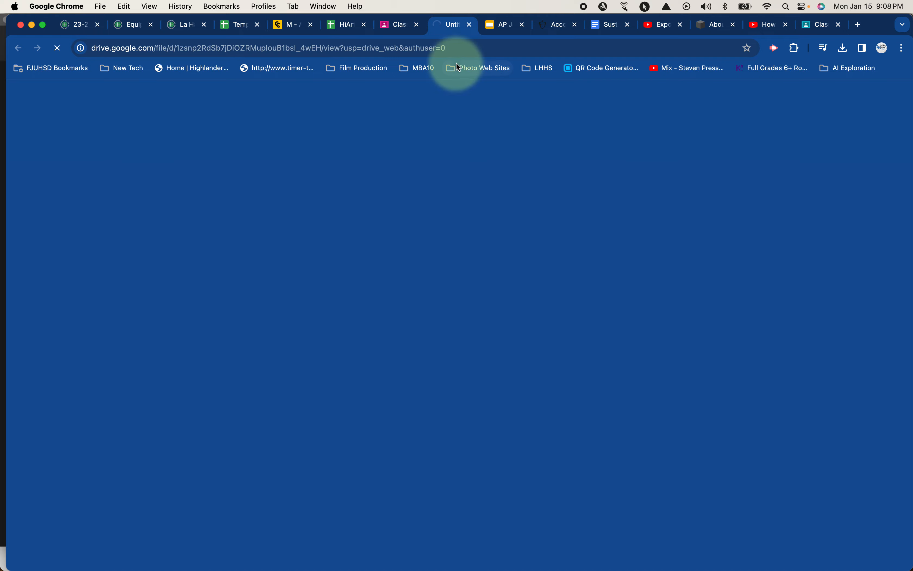
click(472, 26)
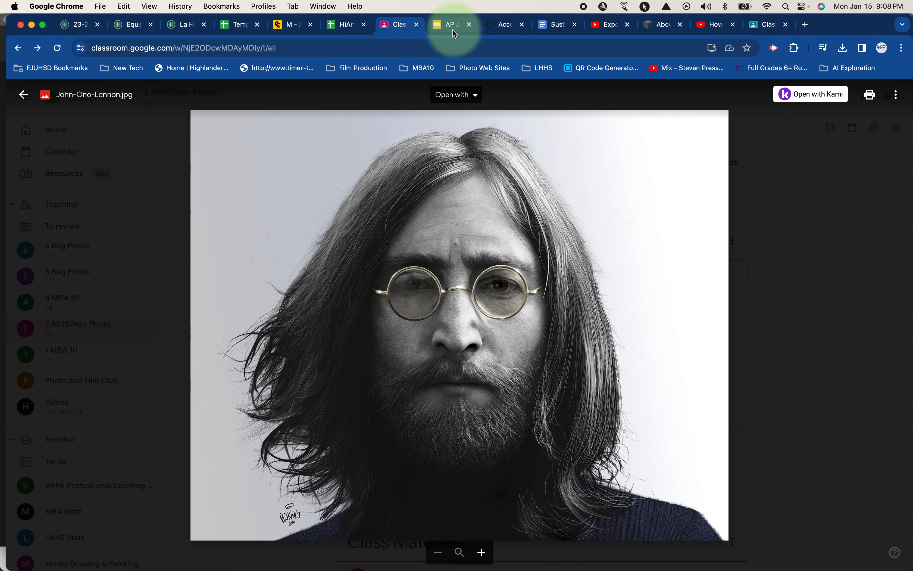
click(788, 206)
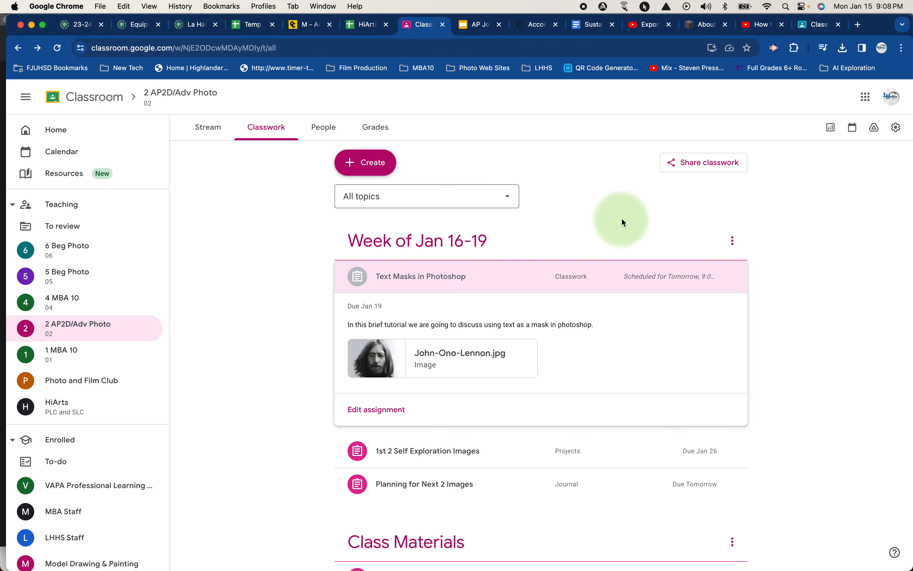
Switch to Photoshop and open John-Ono-Lennon.jpg from the John Lennon Photoshop Lesson folder on the Desktop.
key(super+Tab)
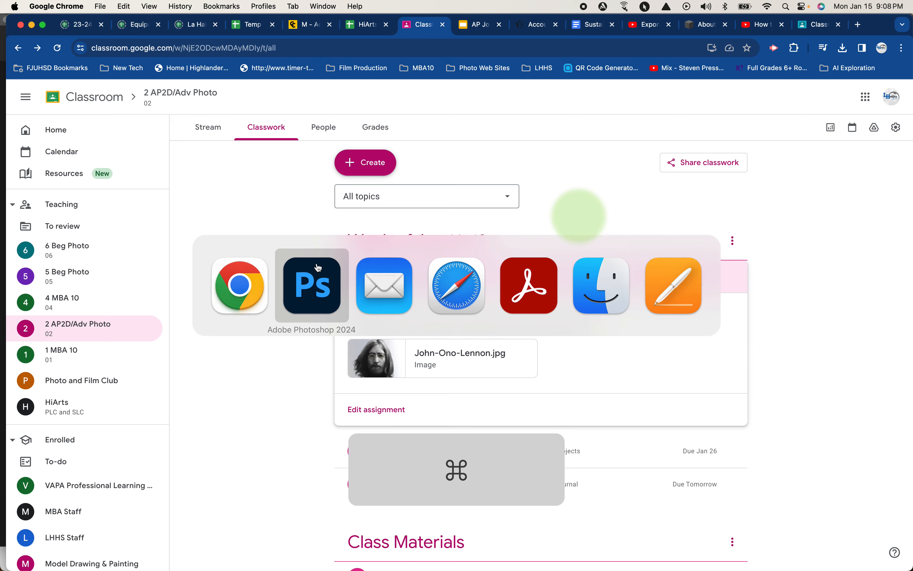
click(319, 282)
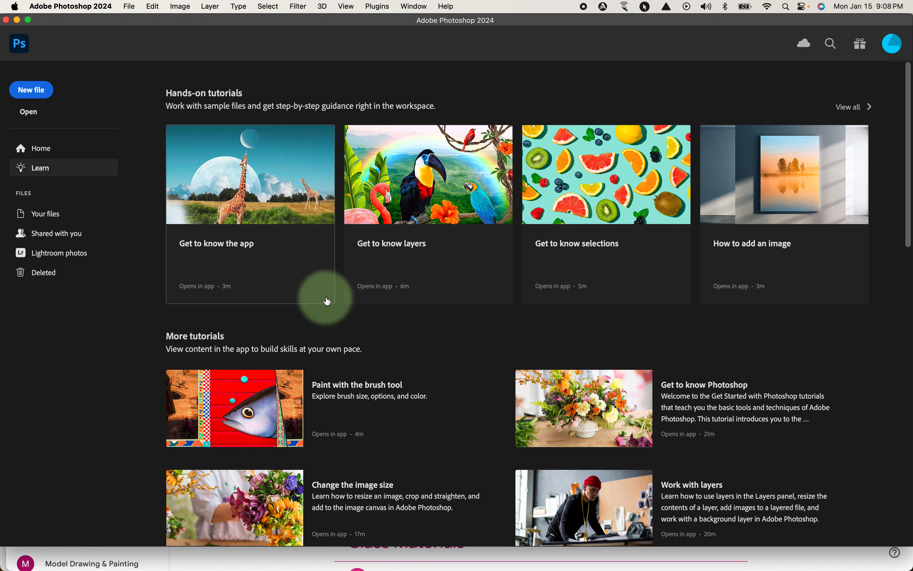
click(28, 112)
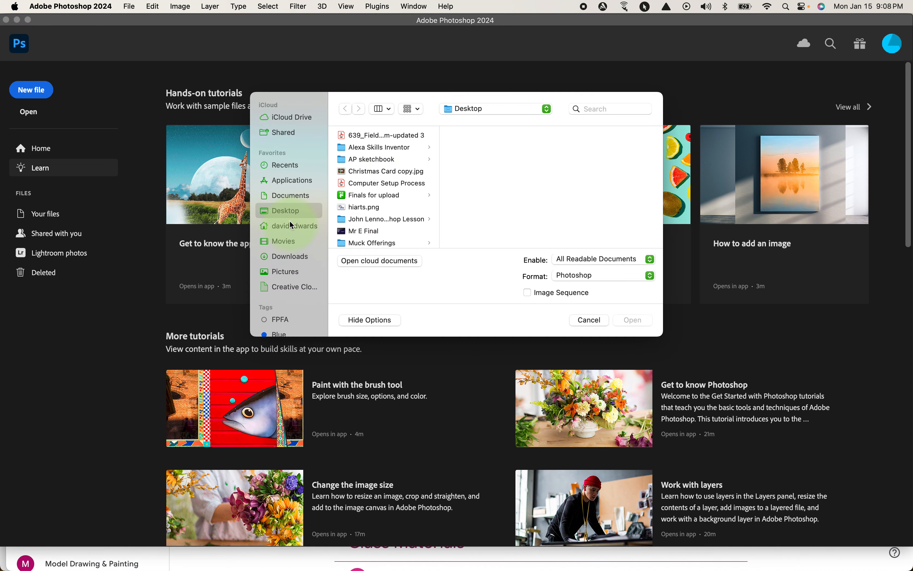
click(282, 257)
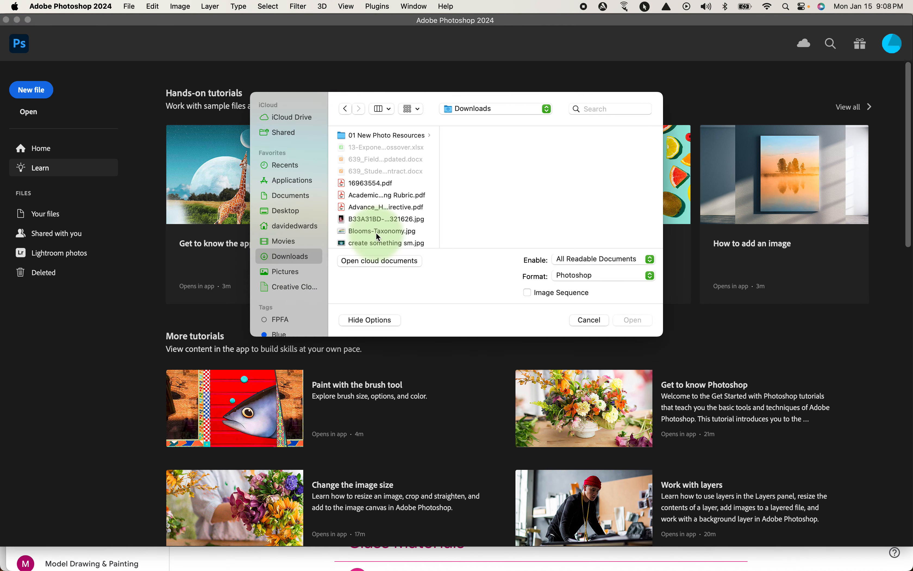
click(288, 208)
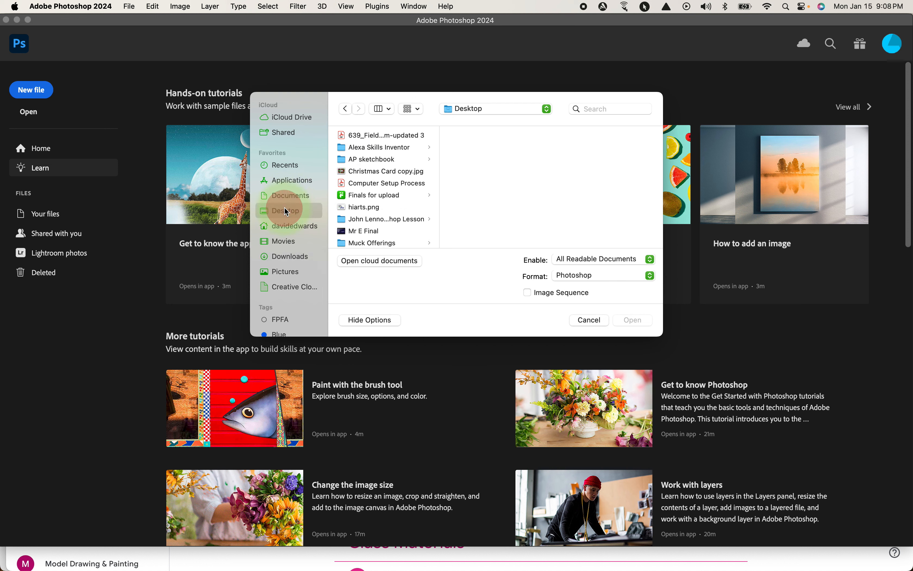
click(386, 219)
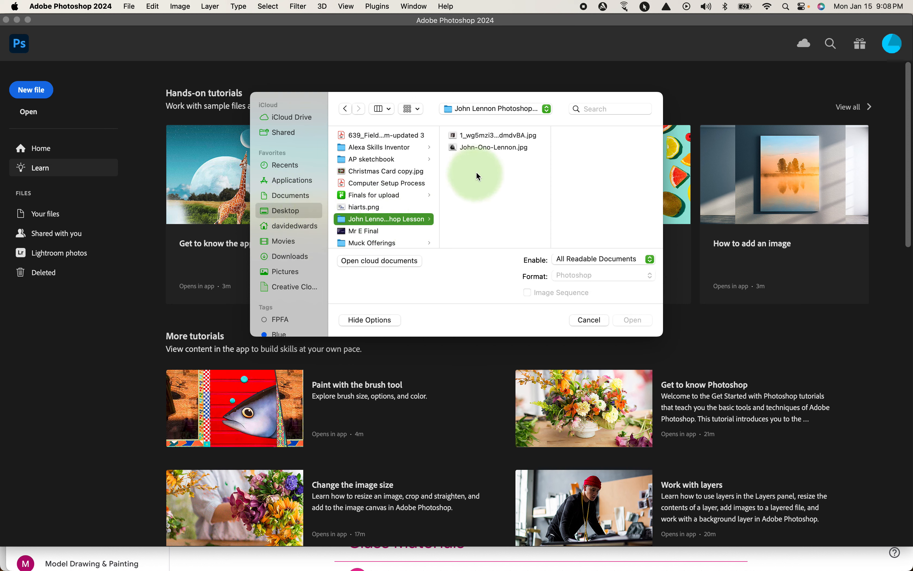
click(484, 147)
click(628, 321)
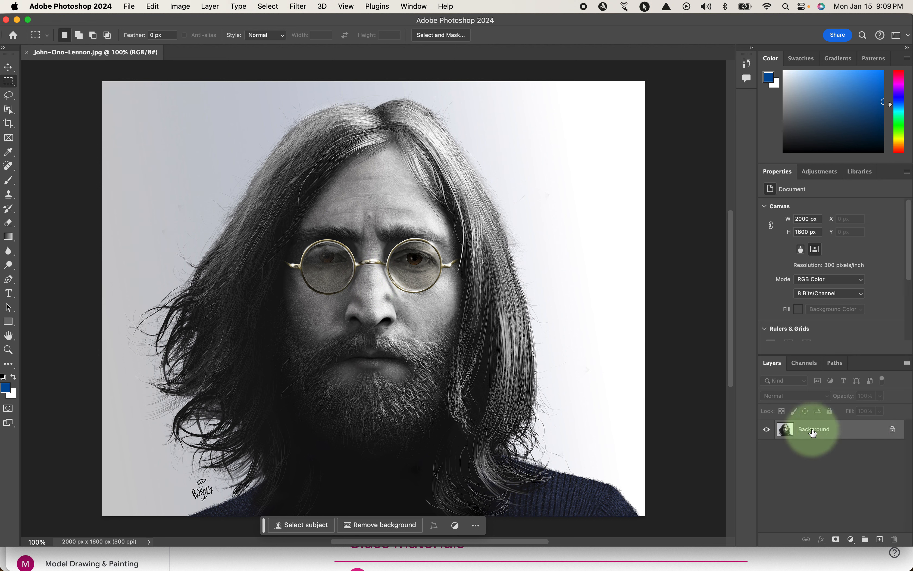
Duplicate the Background layer and rename the copy Lennon Main.
drag(812, 433, 880, 538)
click(910, 502)
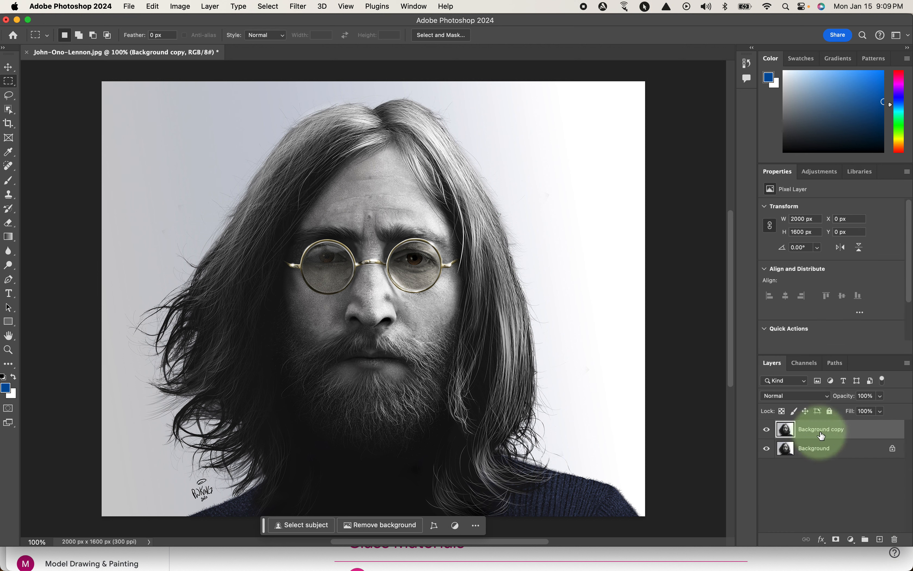
double_click(822, 430)
text(Lennon Ma)
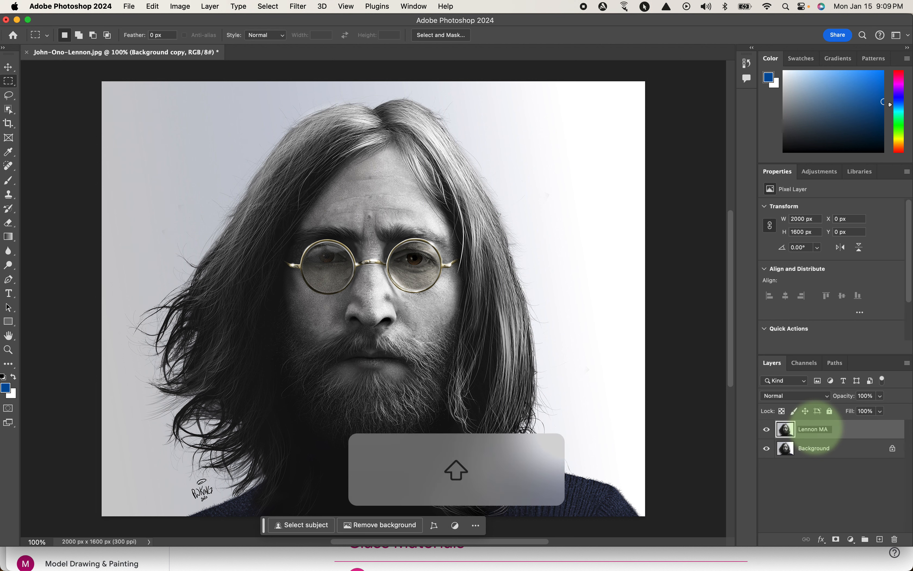
text(in)
key(Return)
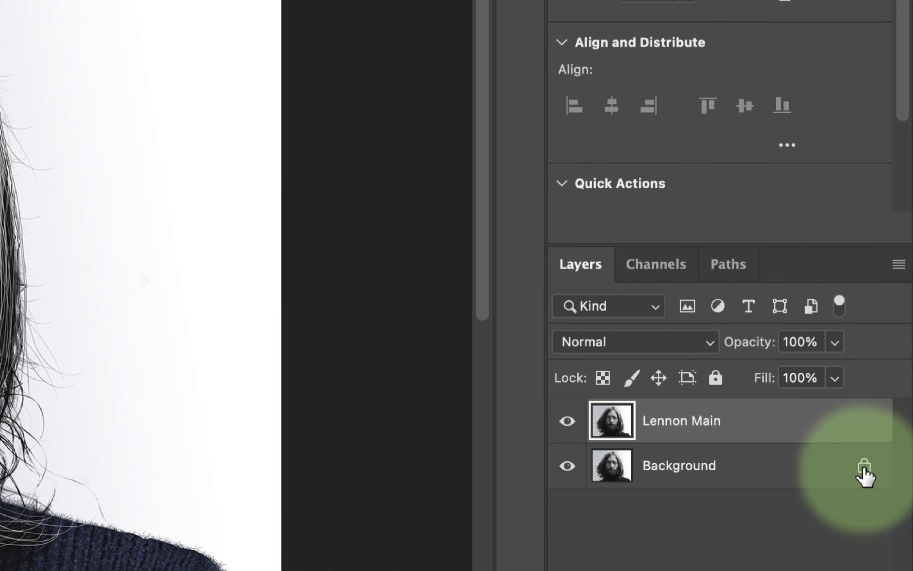
Select the left half of the portrait, about 1001 by 1600 px, and add a layer mask to Lennon Main from it.
mouse_move(866, 476)
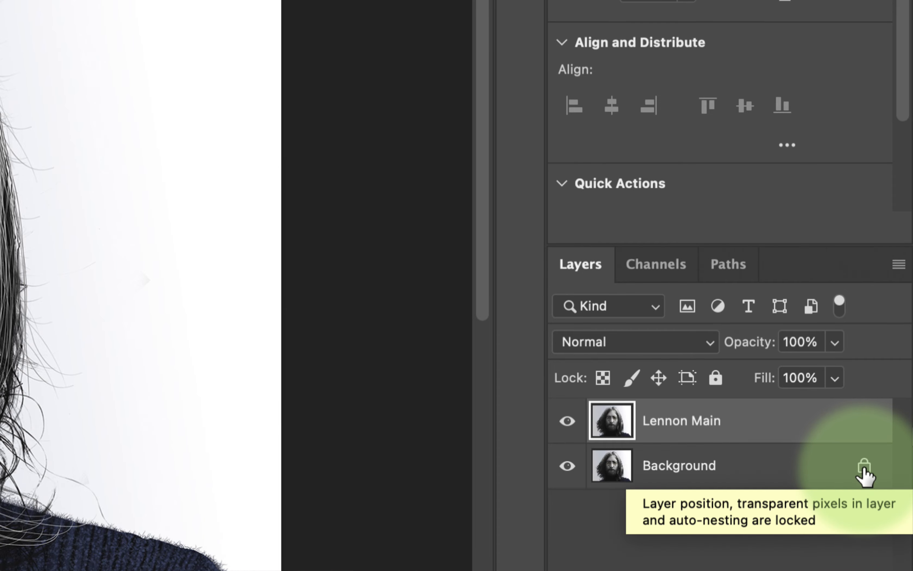
mouse_move(768, 474)
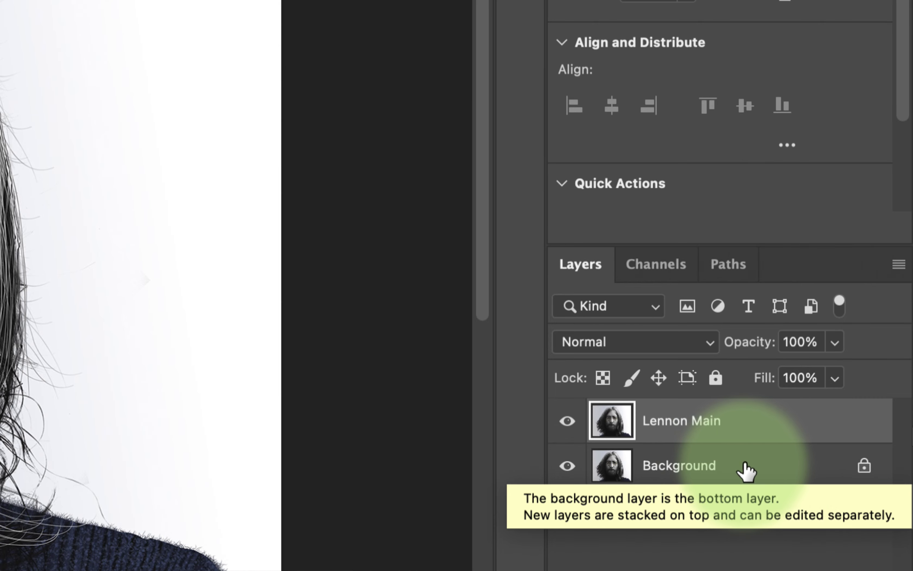
mouse_move(728, 423)
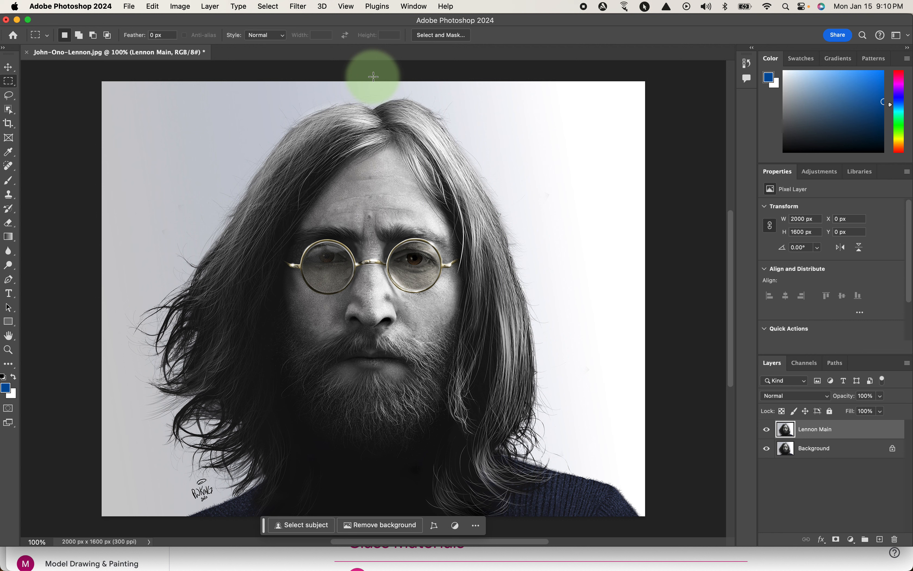
drag(374, 77, 69, 368)
scroll(434, 277, up, 10)
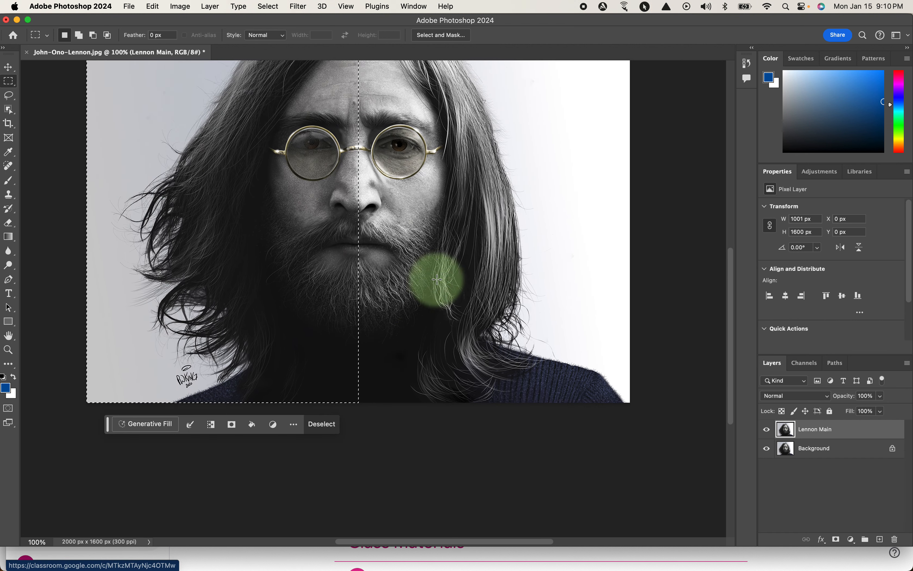
scroll(437, 279, left, 3)
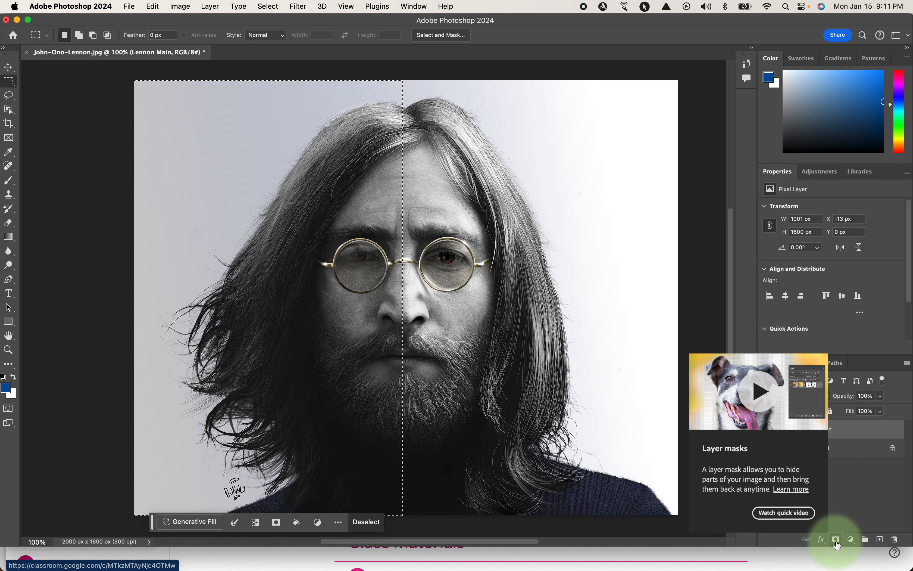
click(837, 544)
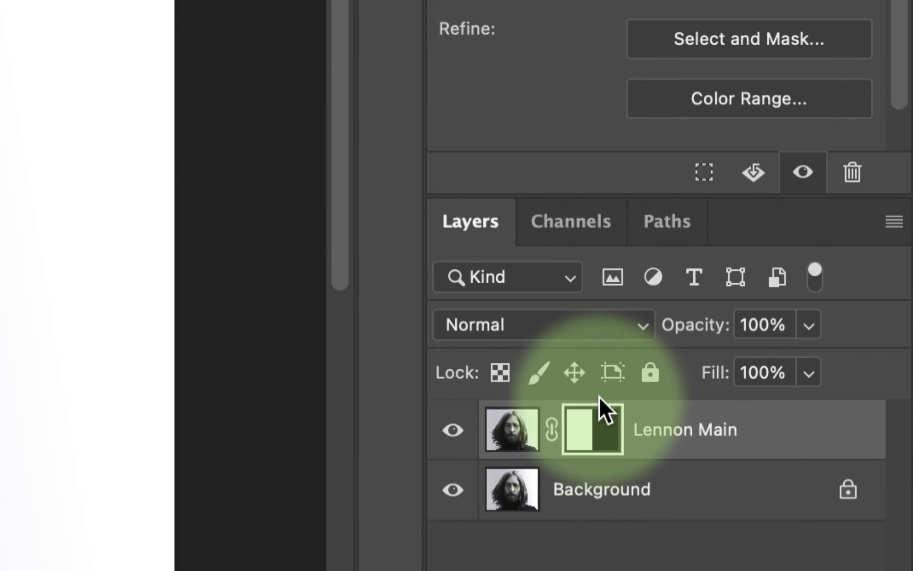
Switch back and forth between the Lennon Main layer's image and its mask, ending with the mask active.
click(524, 433)
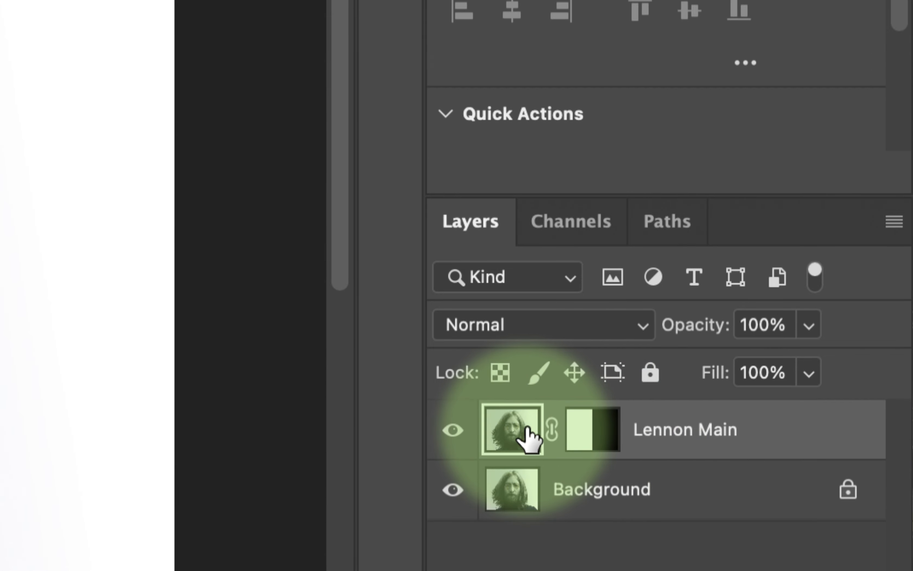
click(593, 434)
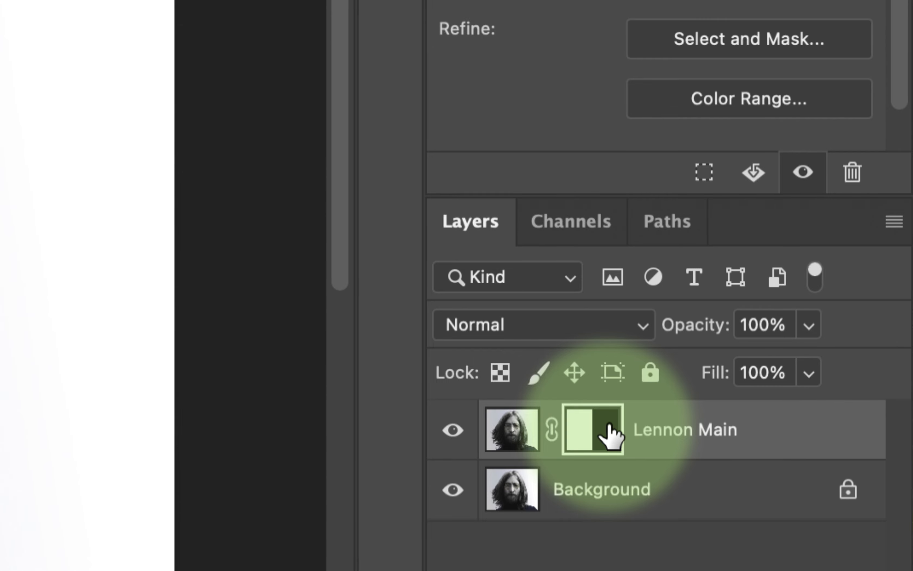
click(512, 432)
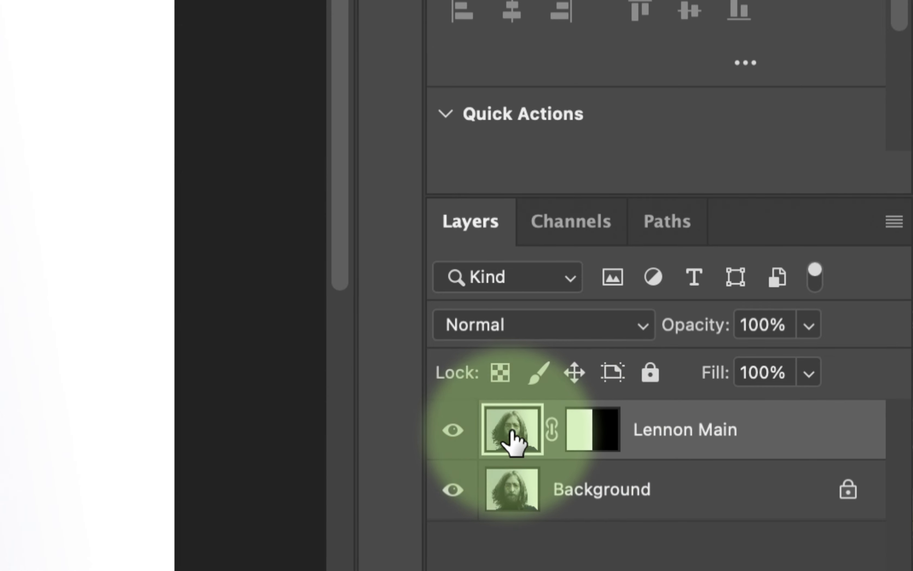
click(585, 436)
click(514, 432)
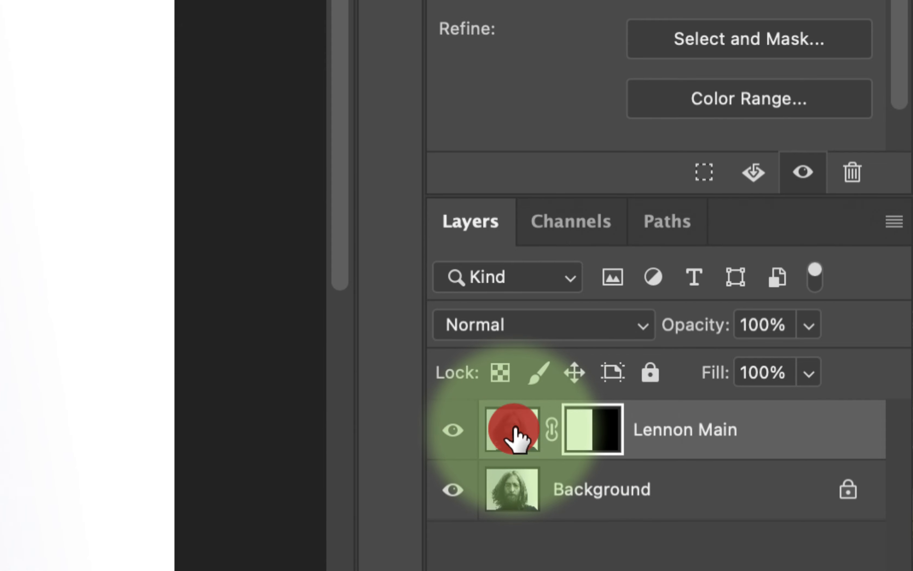
click(602, 438)
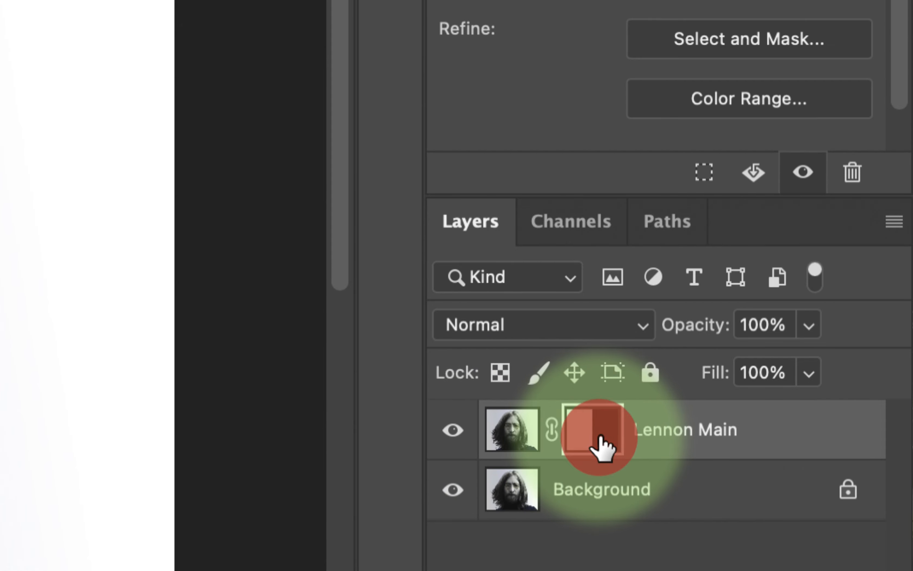
click(516, 436)
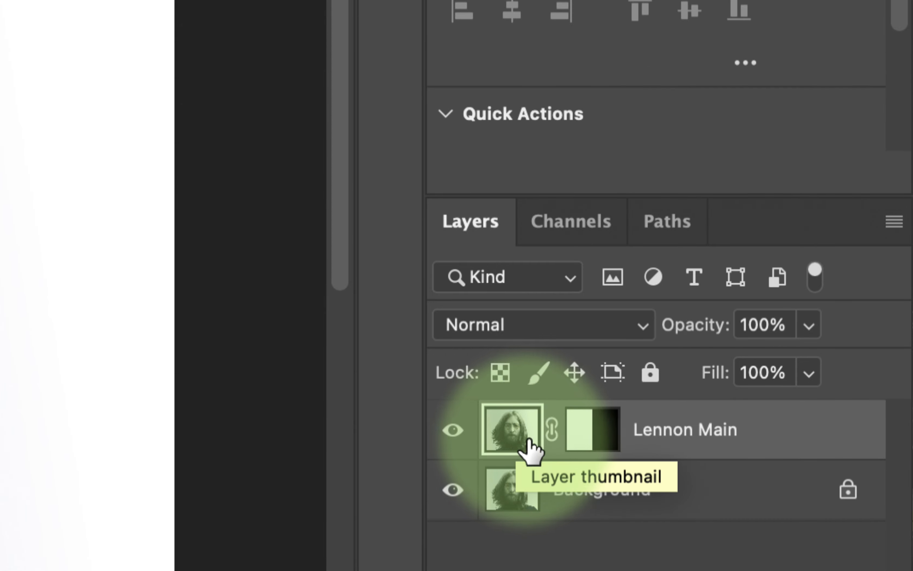
click(592, 434)
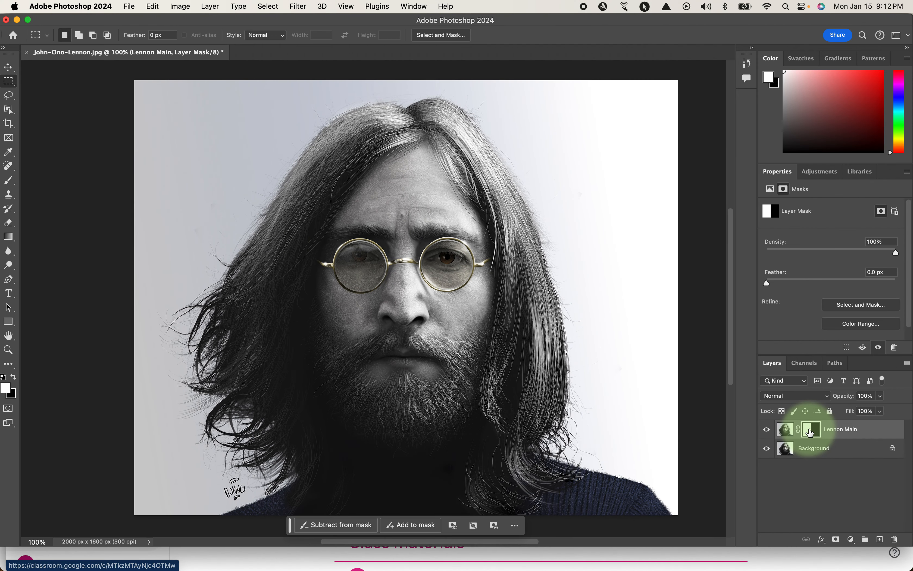
Hide the Background layer and invert the Lennon Main layer mask to reveal the right half of the face.
click(767, 450)
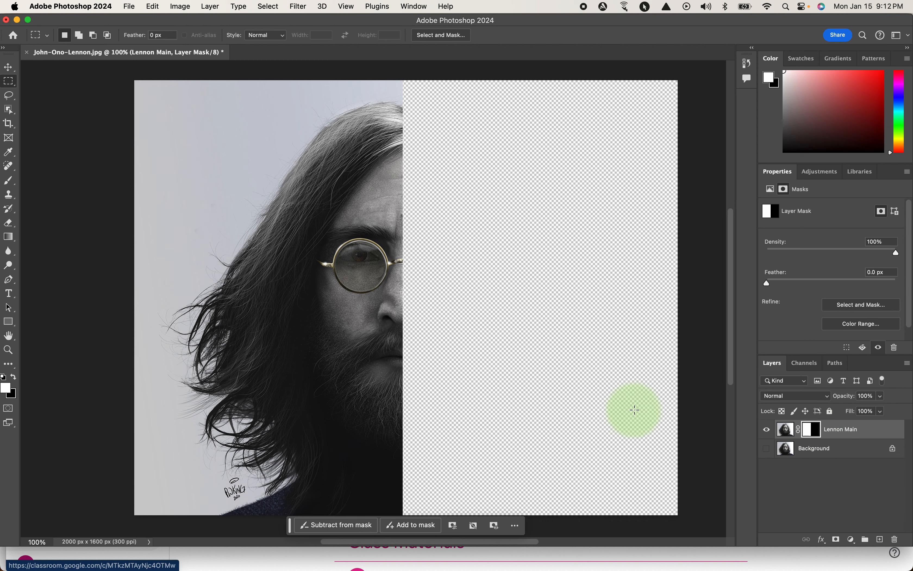
key(super)
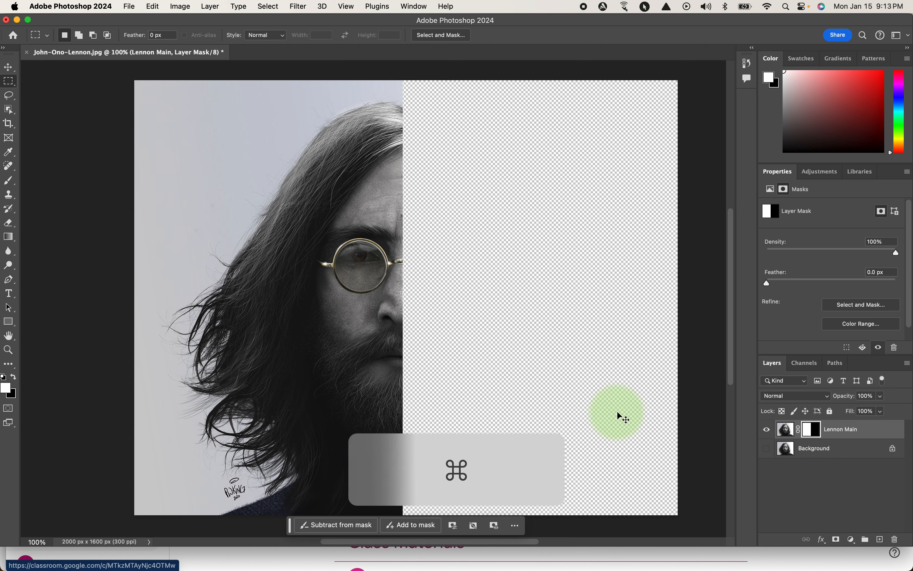
key(super+i)
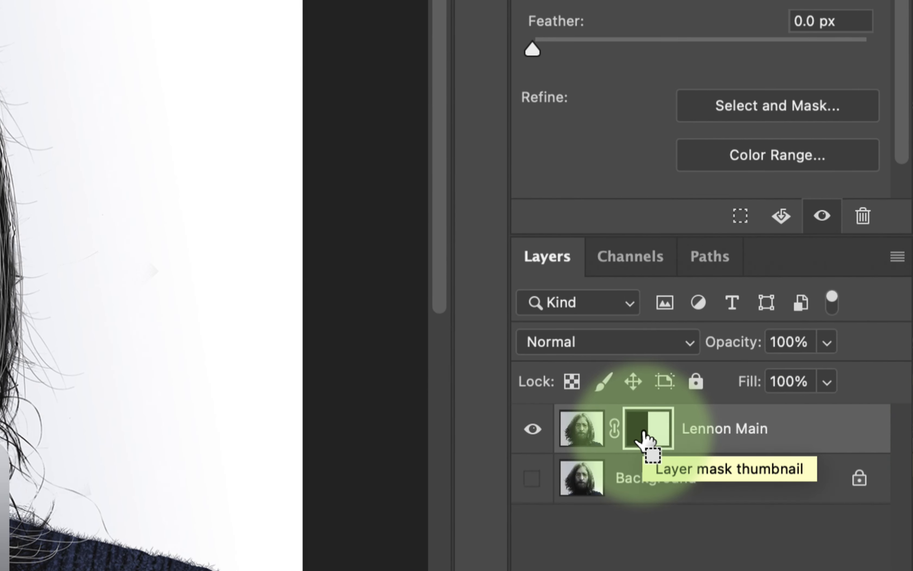
Invert the Lennon Main mask back and forth several times to compare the two halves, ending with the right half revealed.
key(super+i)
key(super+i)
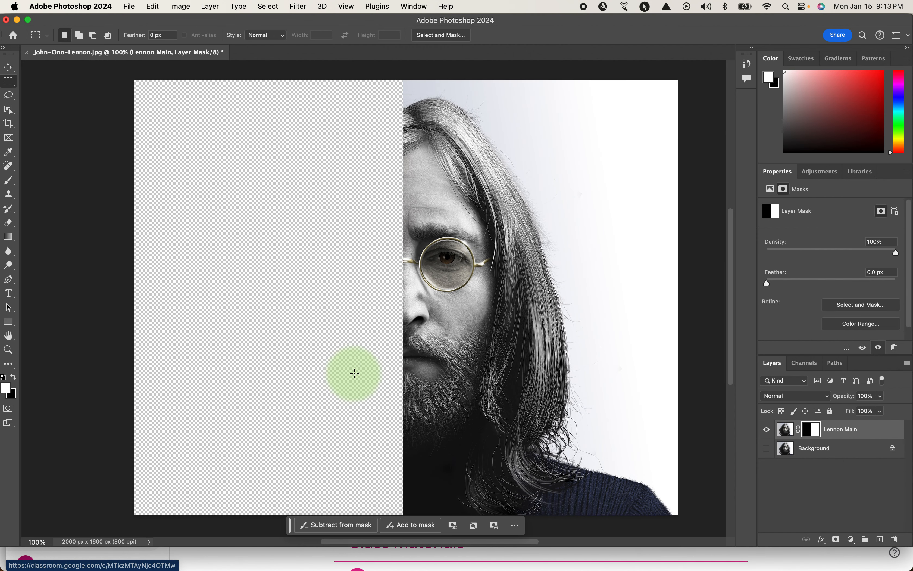
key(super+i)
key(super+i)
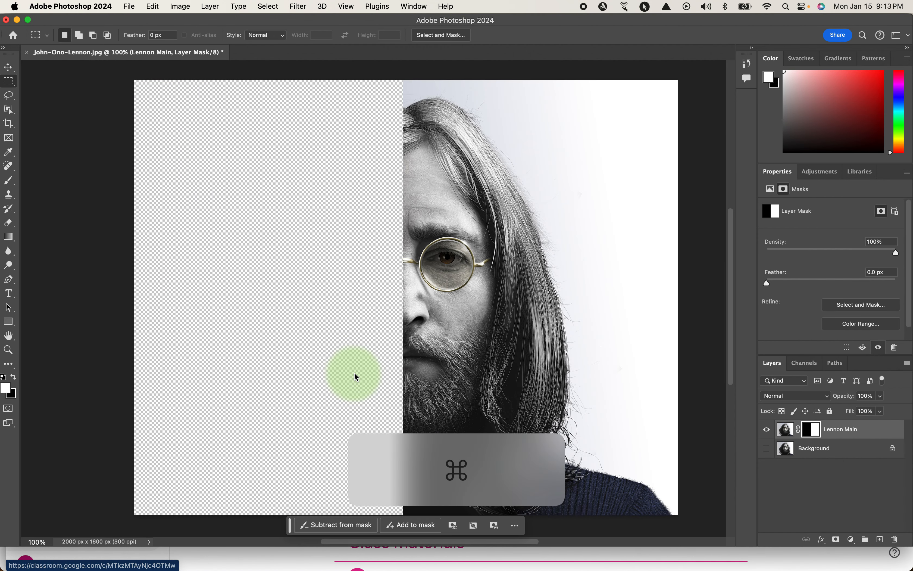
key(super+i)
key(super+i)
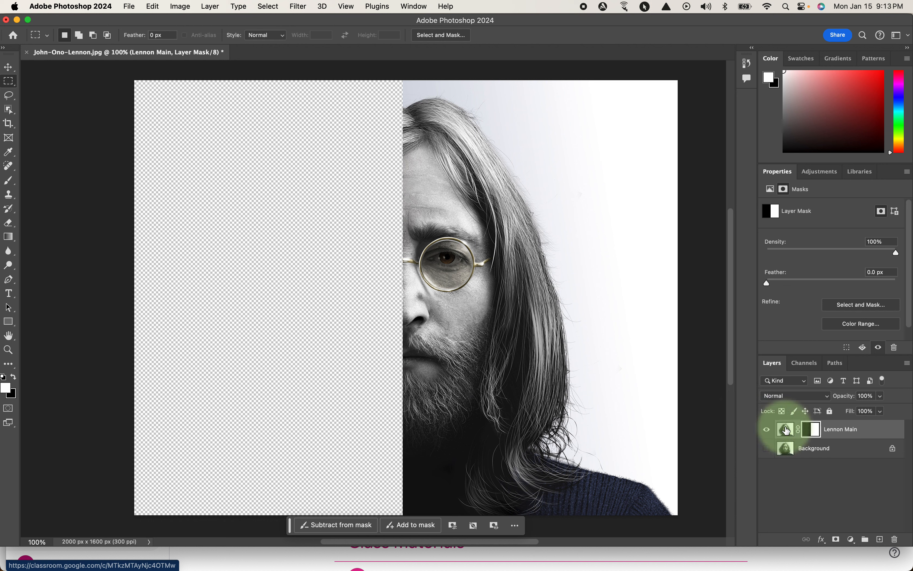
Duplicate the Lennon Main layer together with its mask.
drag(786, 430, 881, 542)
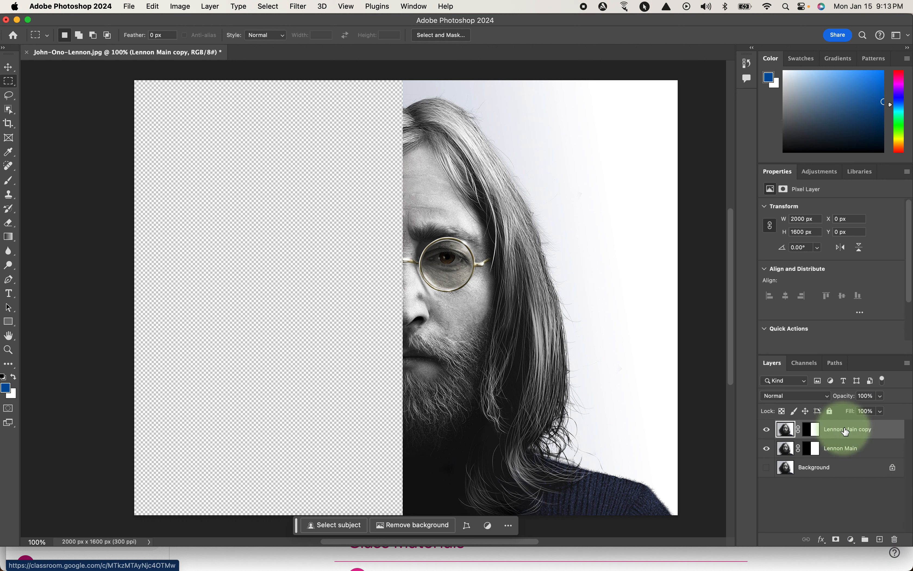
Rename the Lennon Main copy layer as Lennon Text.
key(shift)
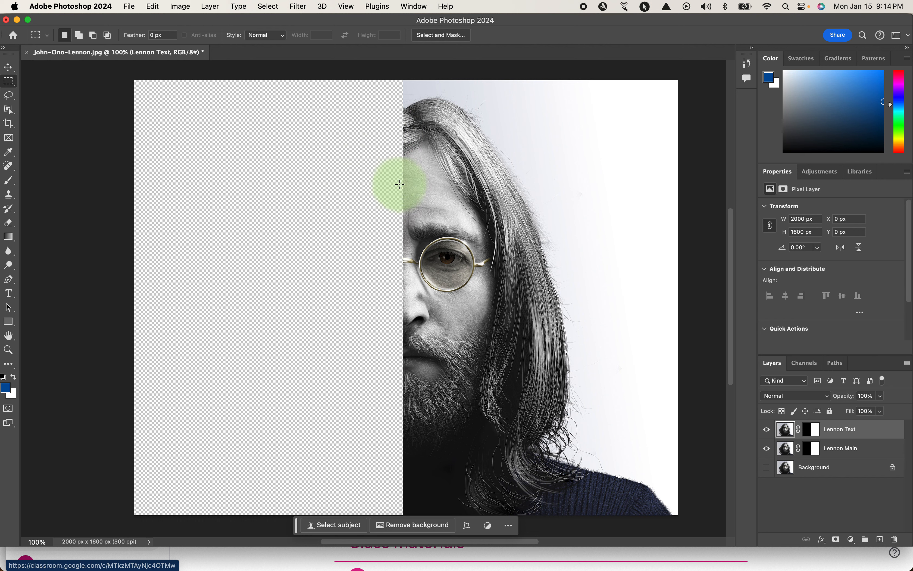
Switch to Chrome, search for 1001 free fonts in a new tab and open the 1001 Free Fonts site.
mouse_move(236, 562)
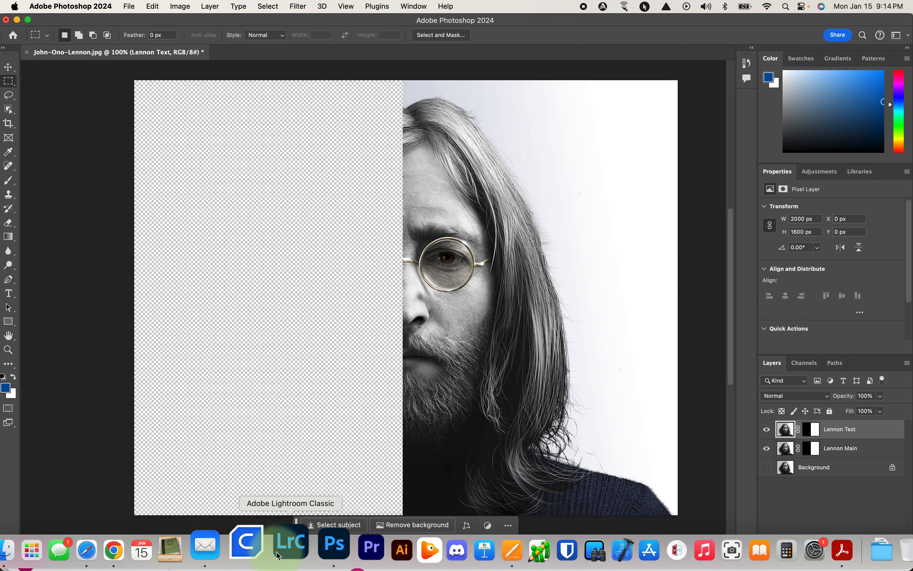
click(146, 552)
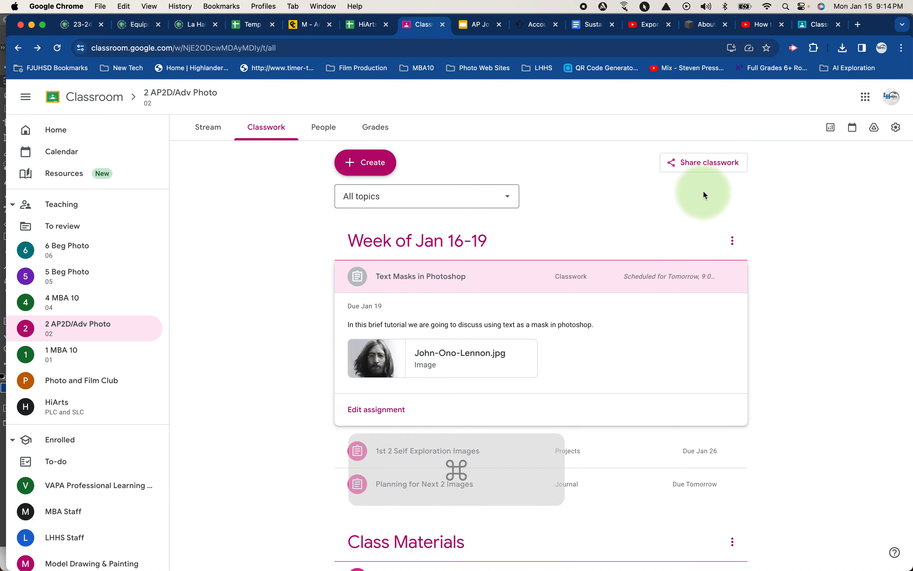
key(super+t)
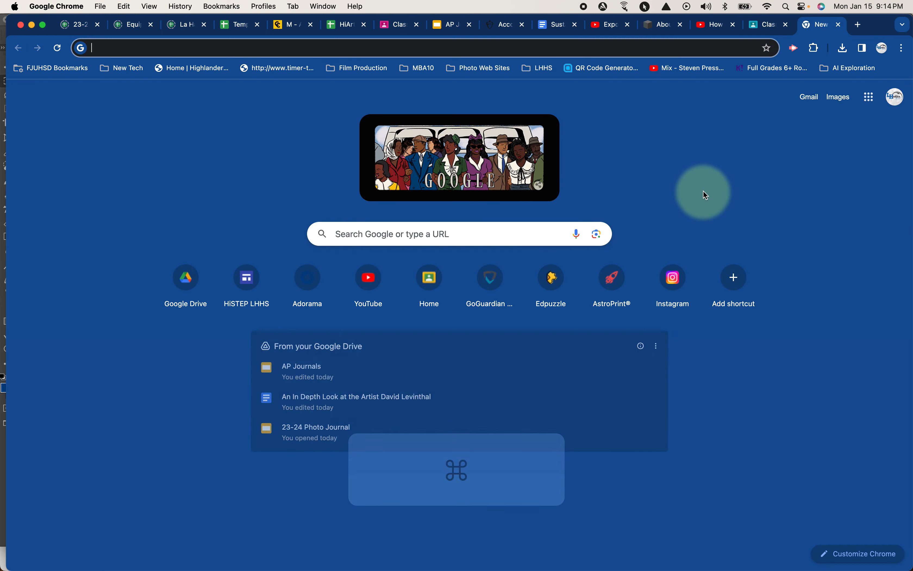
text(1001)
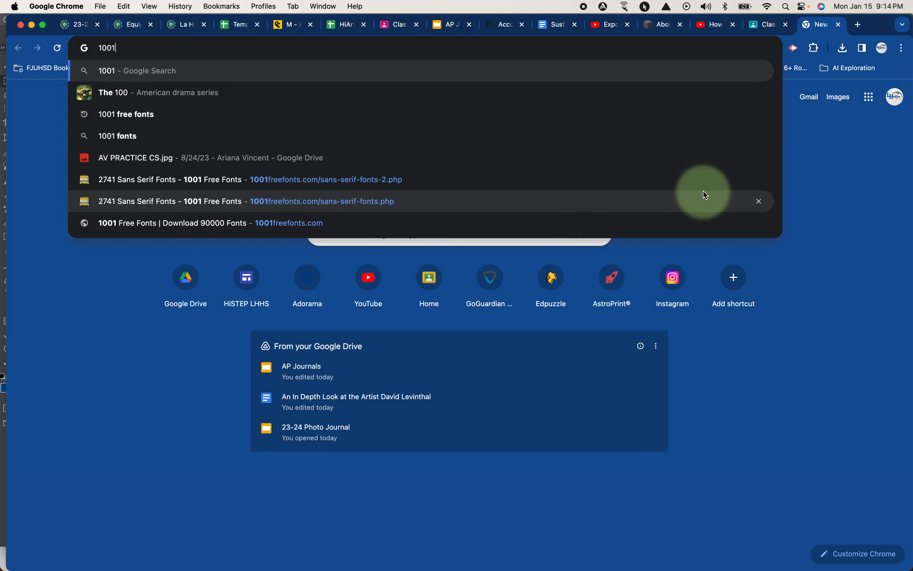
text( free fonts)
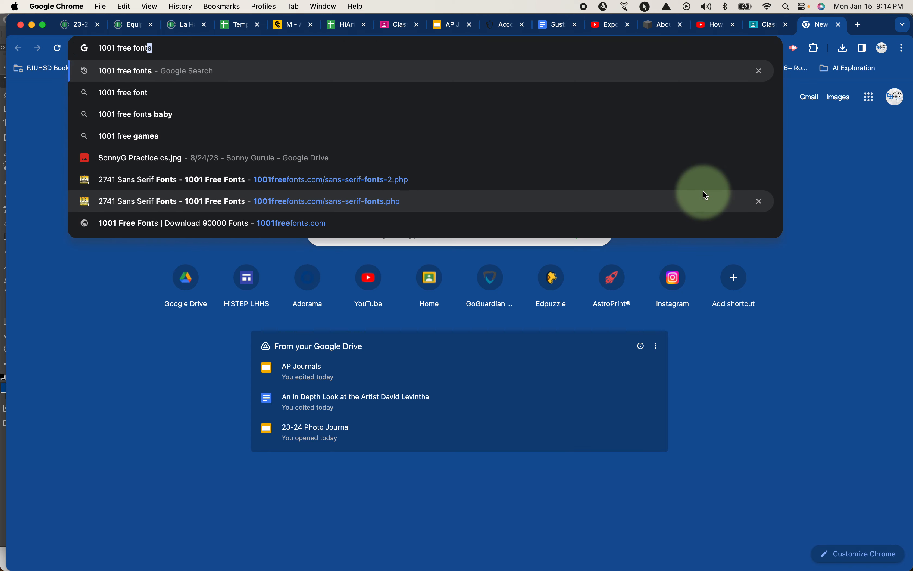
key(Return)
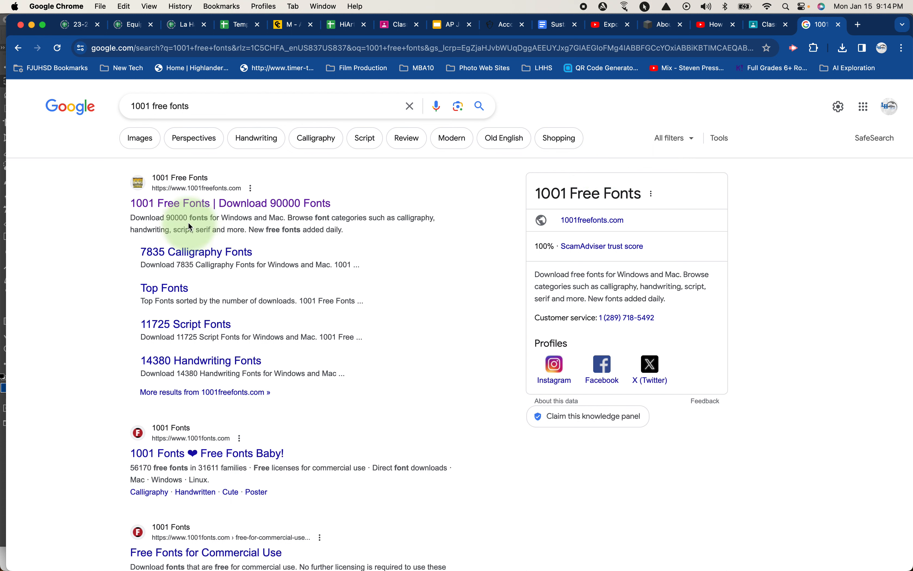
click(188, 206)
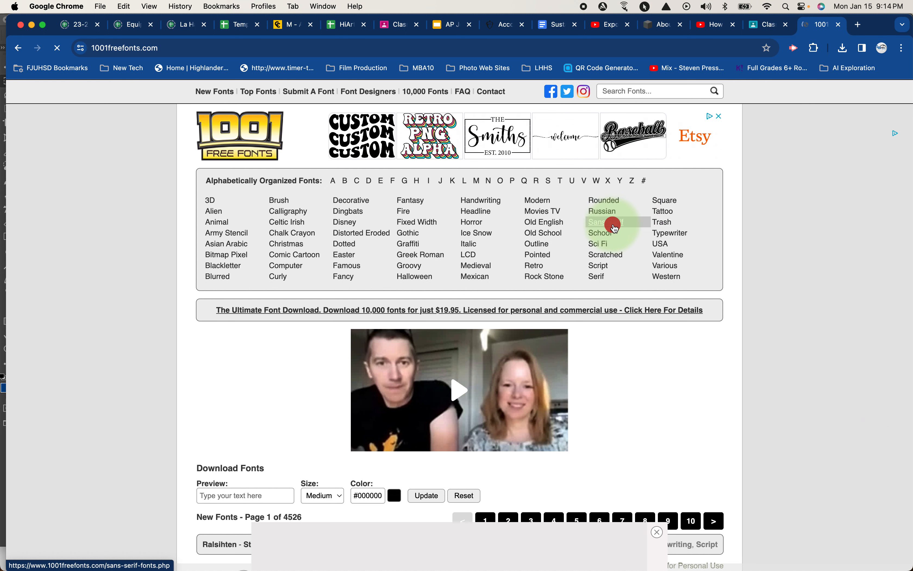
Open the Sans Serif font category and look through the fonts on page 3.
click(615, 227)
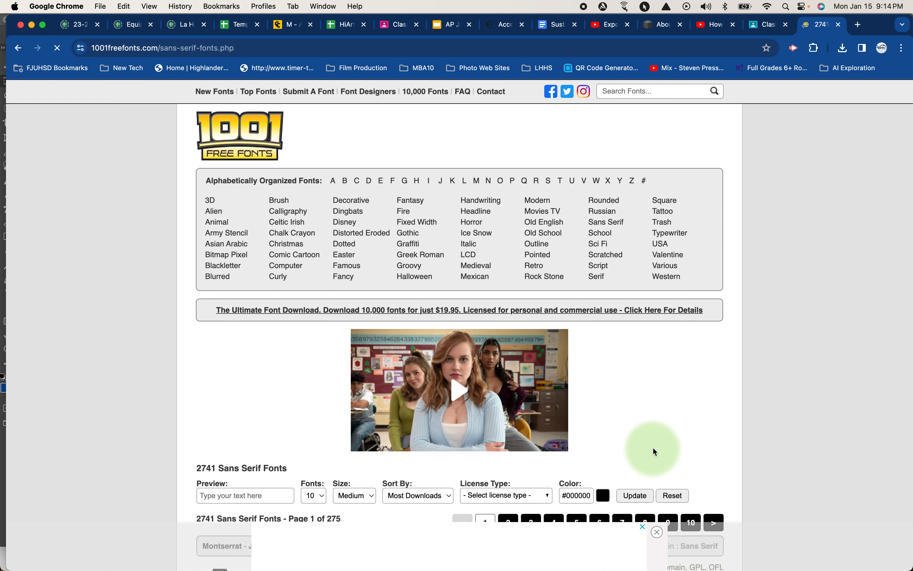
scroll(656, 452, down, 10)
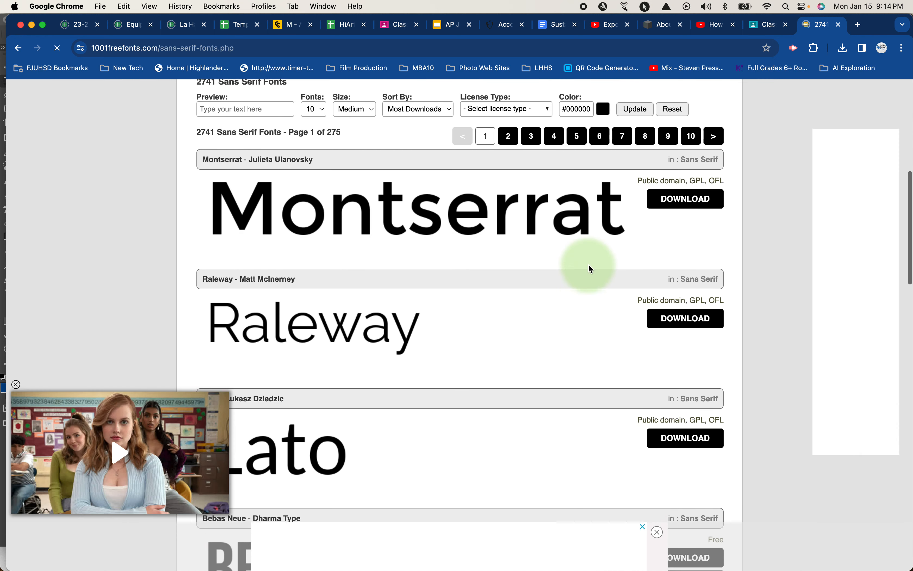
click(533, 137)
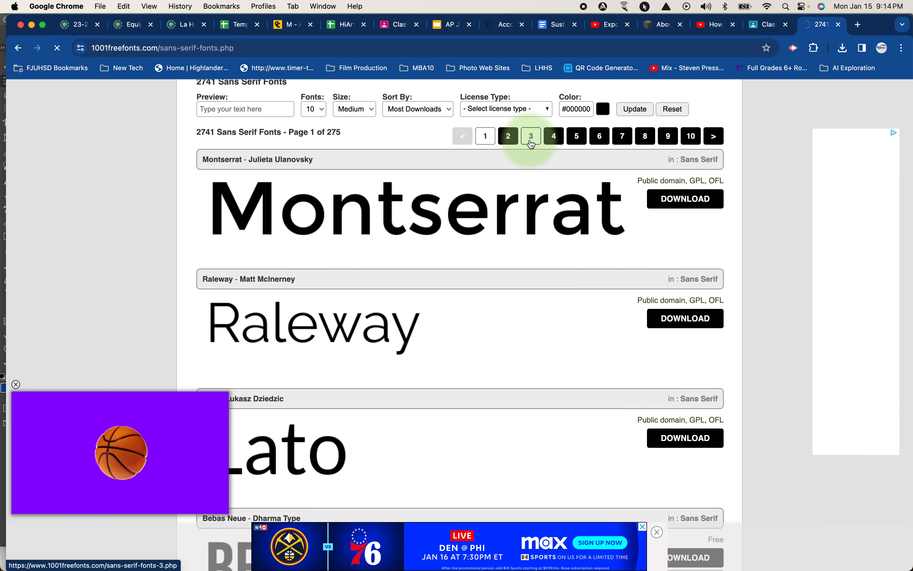
scroll(465, 439, down, 6)
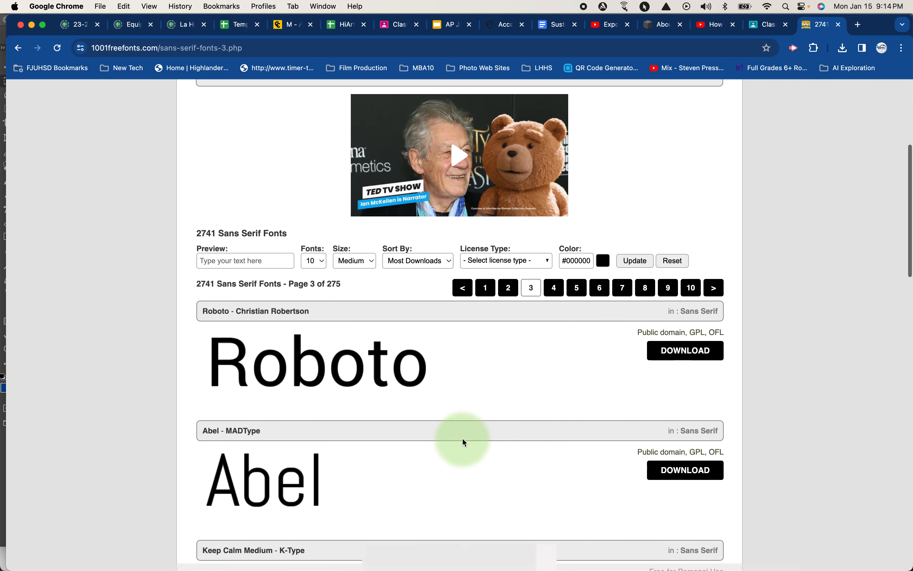
scroll(464, 441, down, 18)
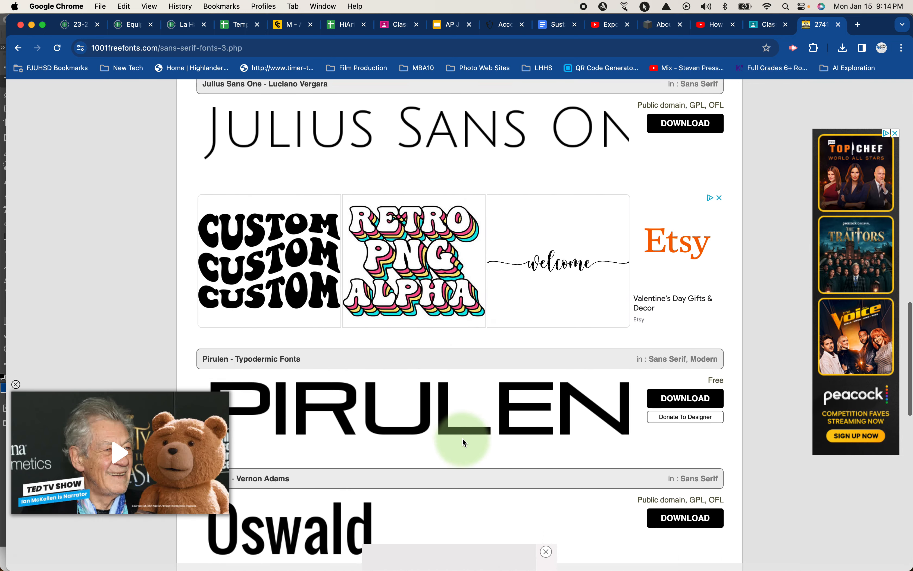
scroll(464, 441, down, 14)
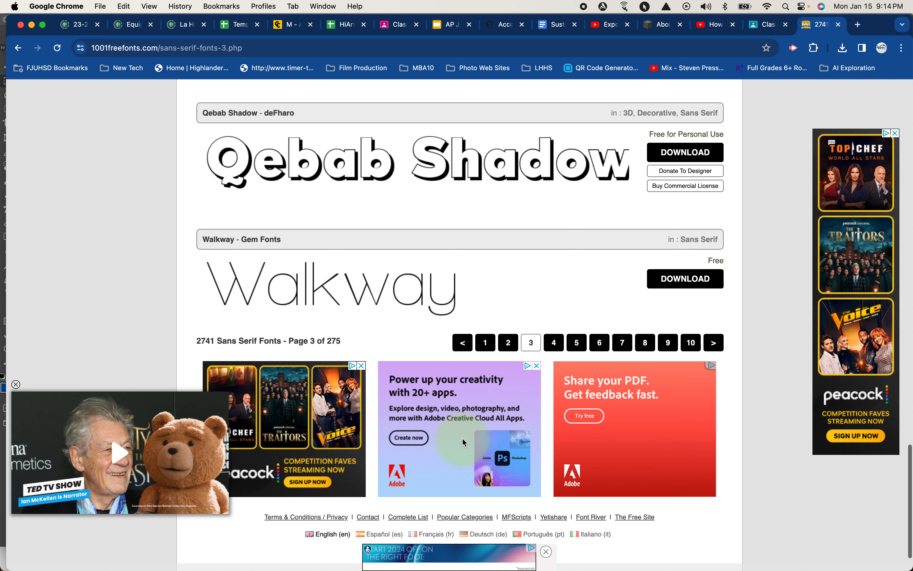
Download the TypoGraphica font by Sharkshock from page 2 of the Sans Serif fonts.
click(508, 283)
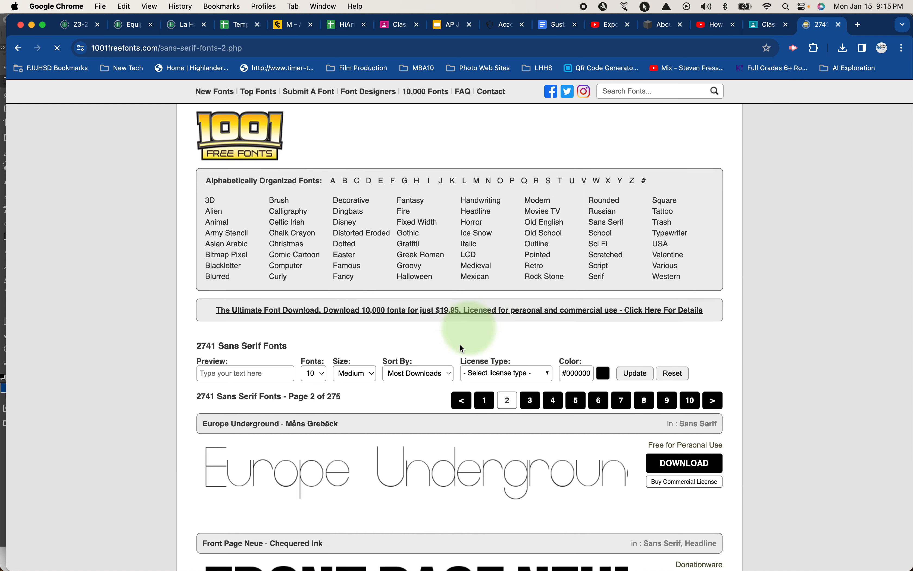
scroll(444, 381, down, 10)
scroll(443, 382, down, 10)
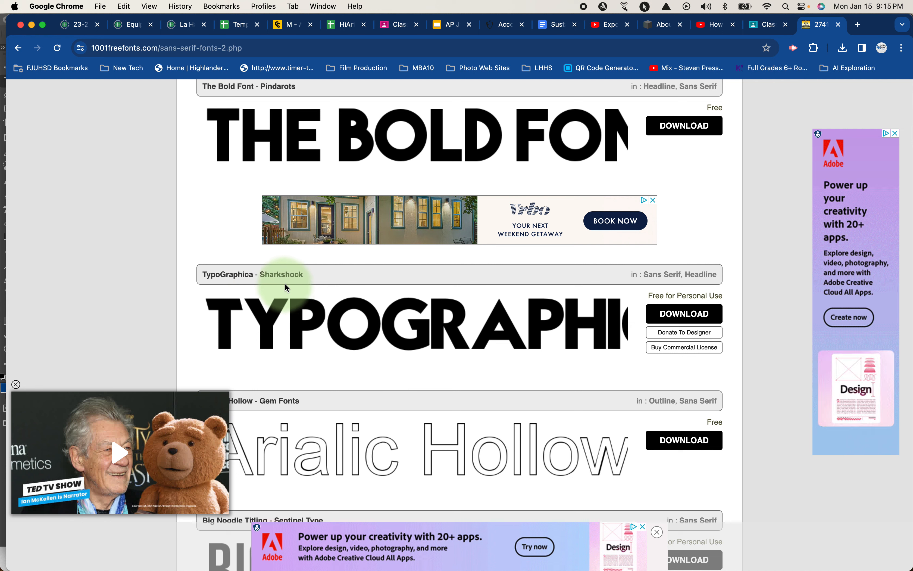
click(685, 315)
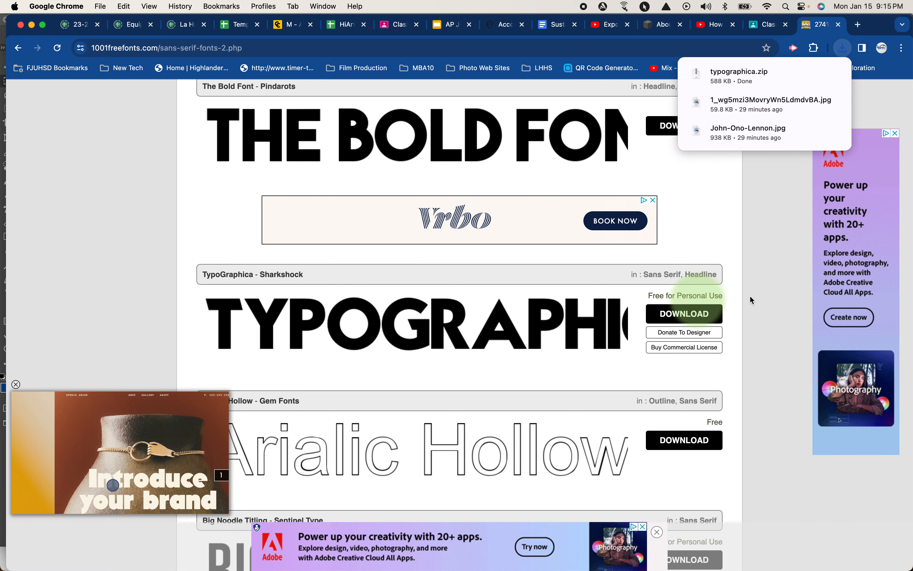
mouse_move(773, 75)
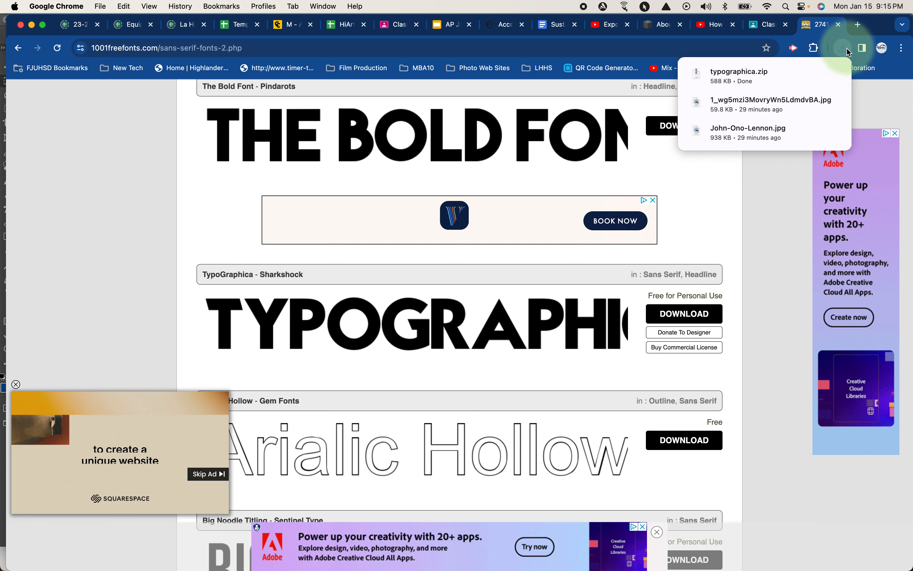
click(730, 78)
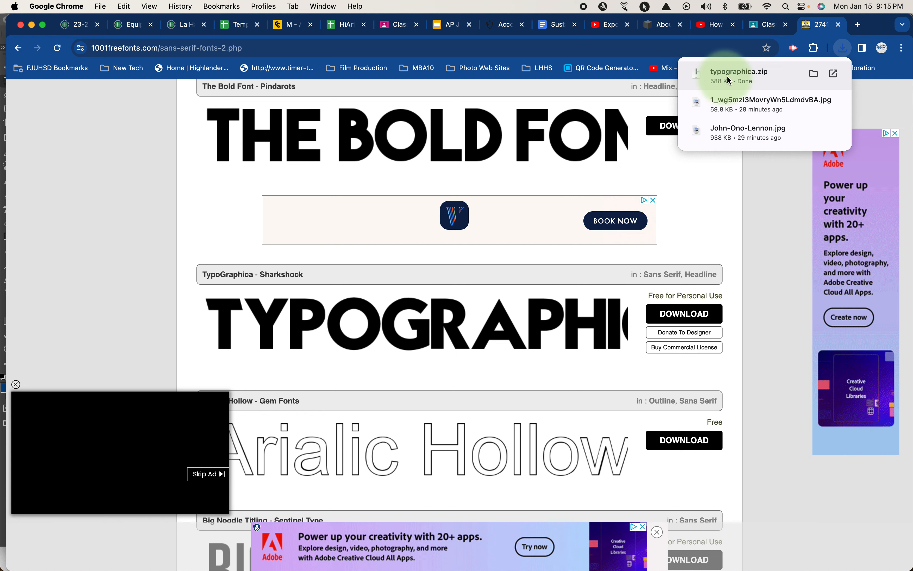
Switch to Finder, extract typographica.zip in the Downloads folder and show the contents of the extracted typographica folder.
mouse_move(119, 568)
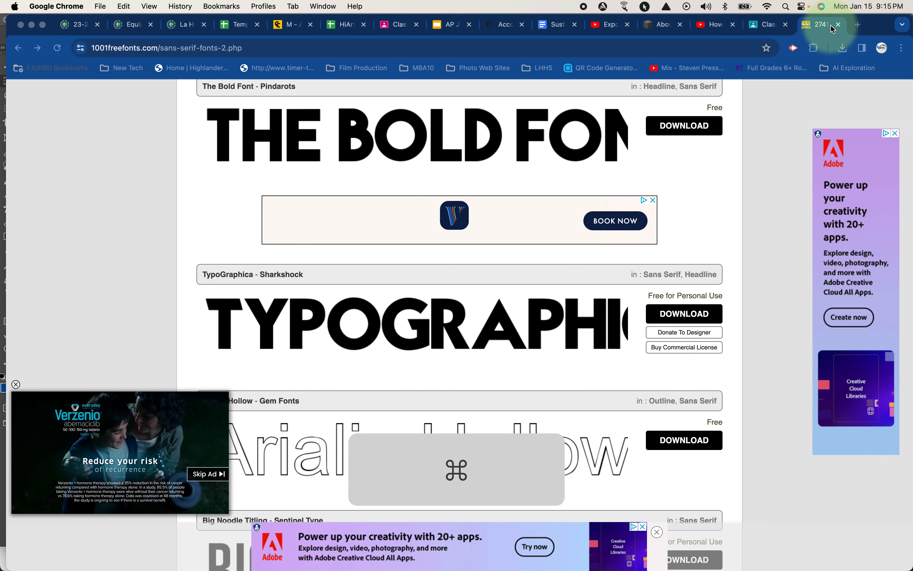
key(super+Tab)
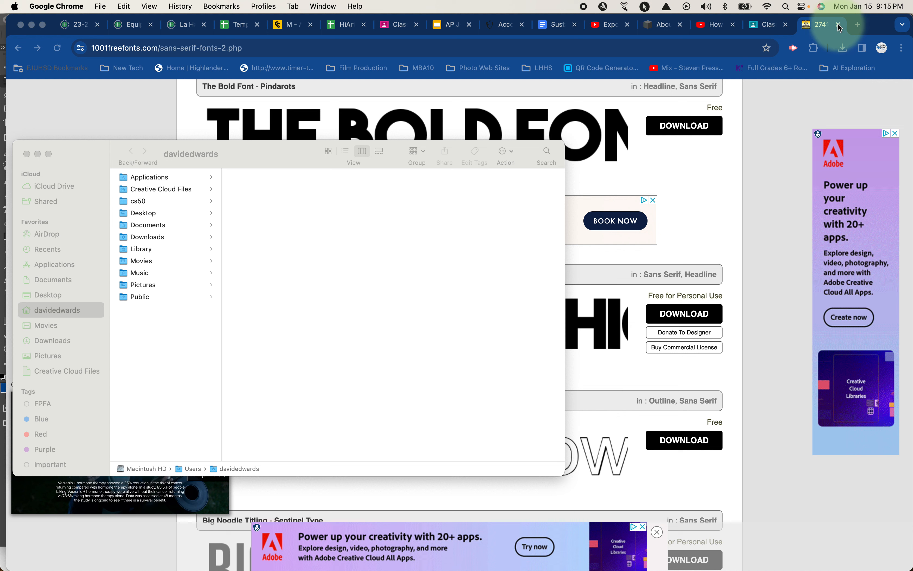
key(super+Tab)
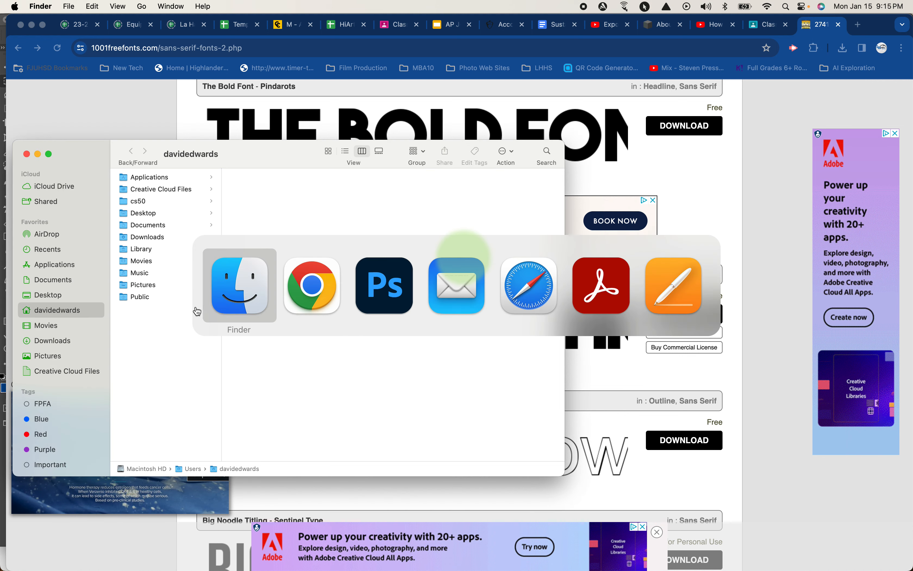
click(243, 294)
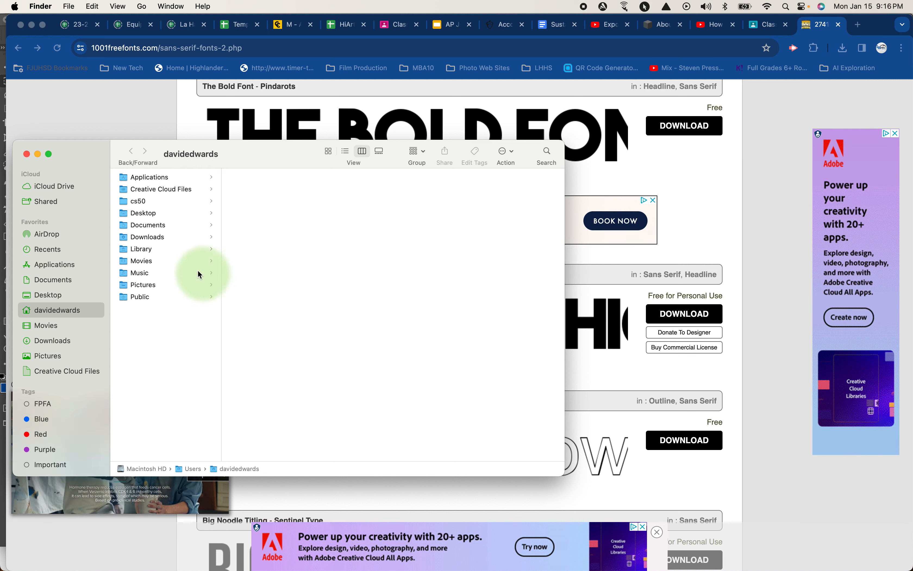
click(158, 239)
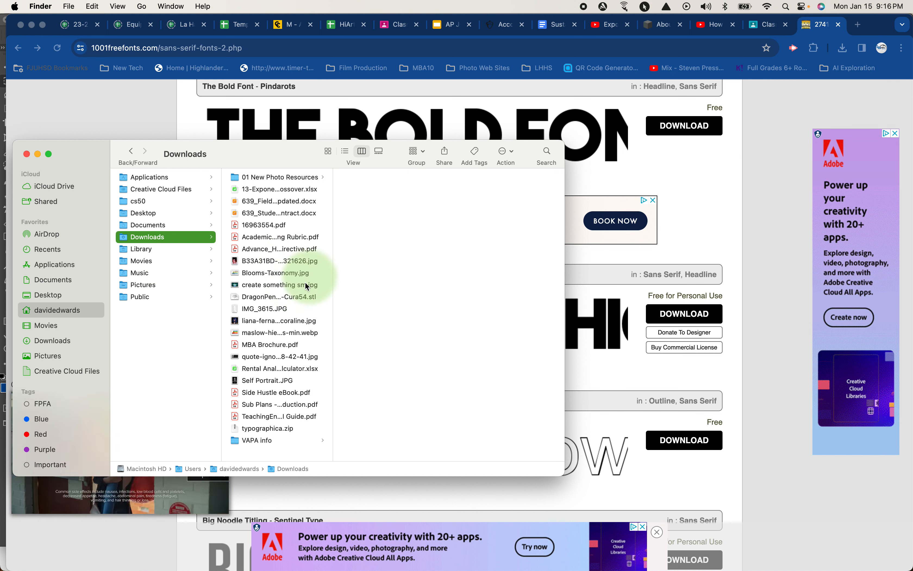
click(279, 429)
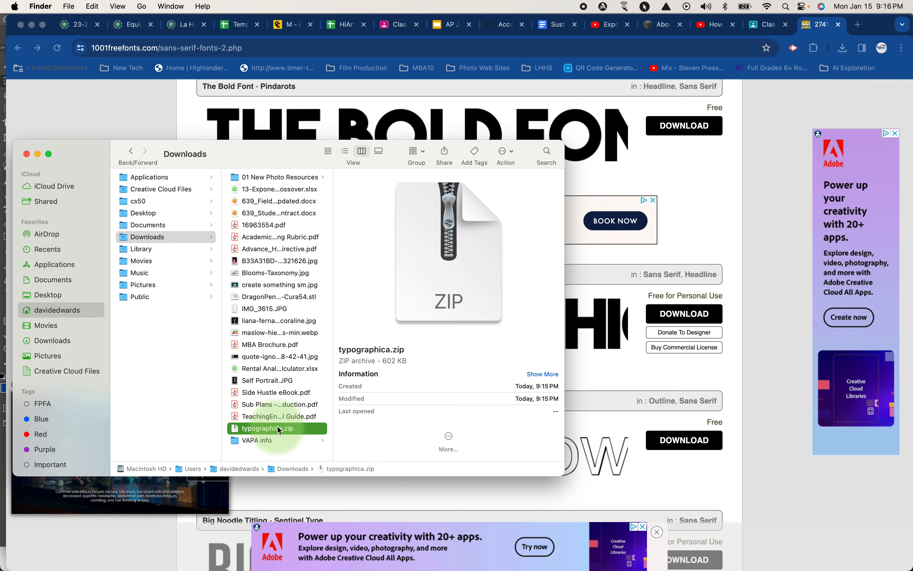
double_click(278, 428)
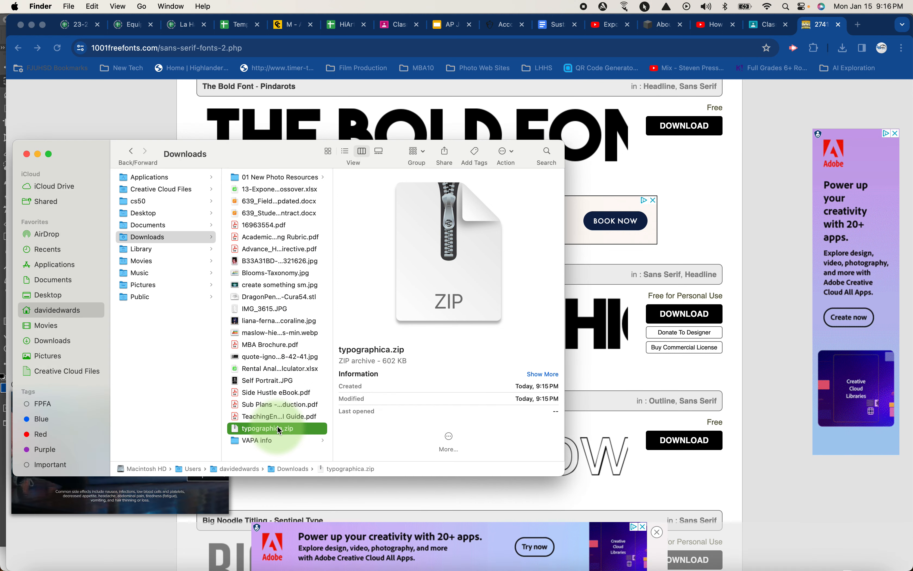
click(278, 425)
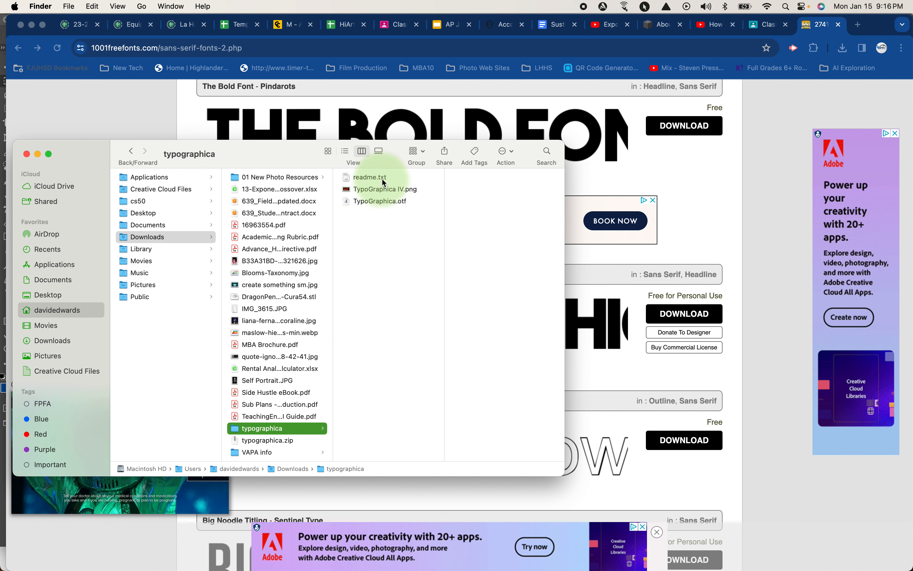
Open TypoGraphica.otf from the extracted folder and install it in Font Book.
click(371, 201)
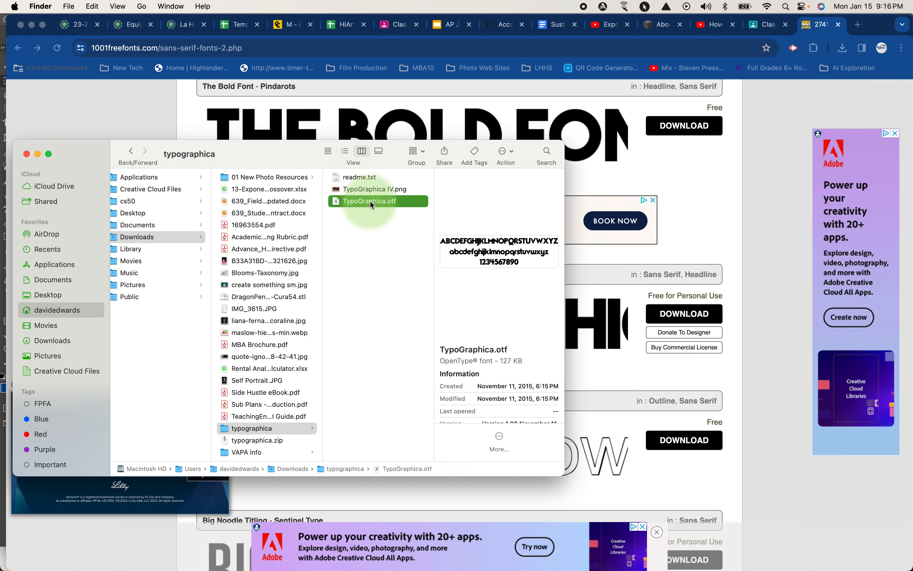
double_click(369, 201)
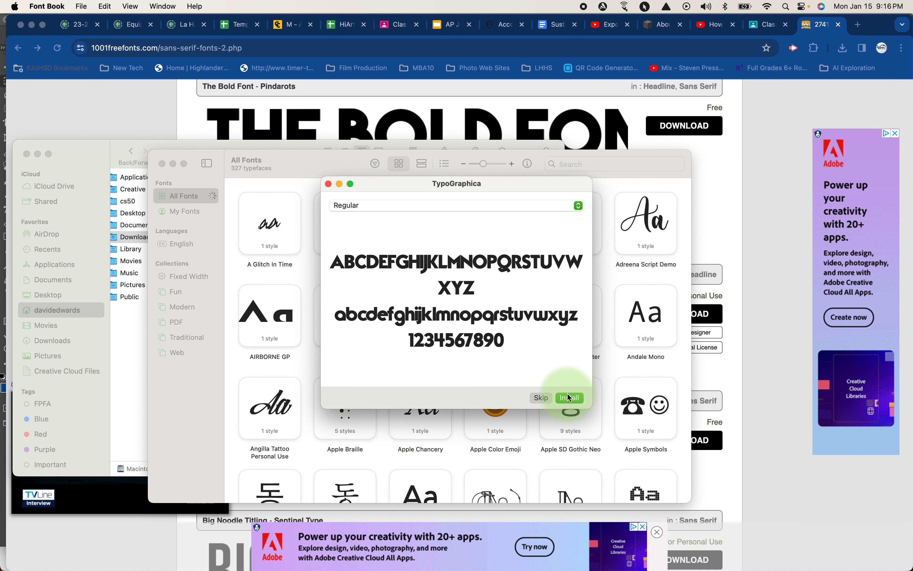
click(569, 398)
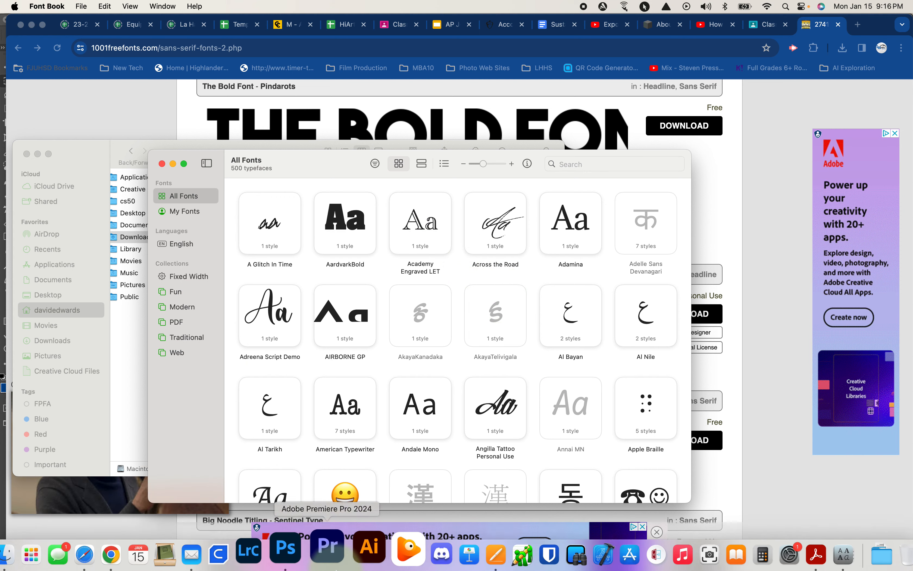
Switch to Photoshop, draw a horizontal text box over the transparent half of the canvas and enter ALL YOU NEED IS LOVE.
click(286, 551)
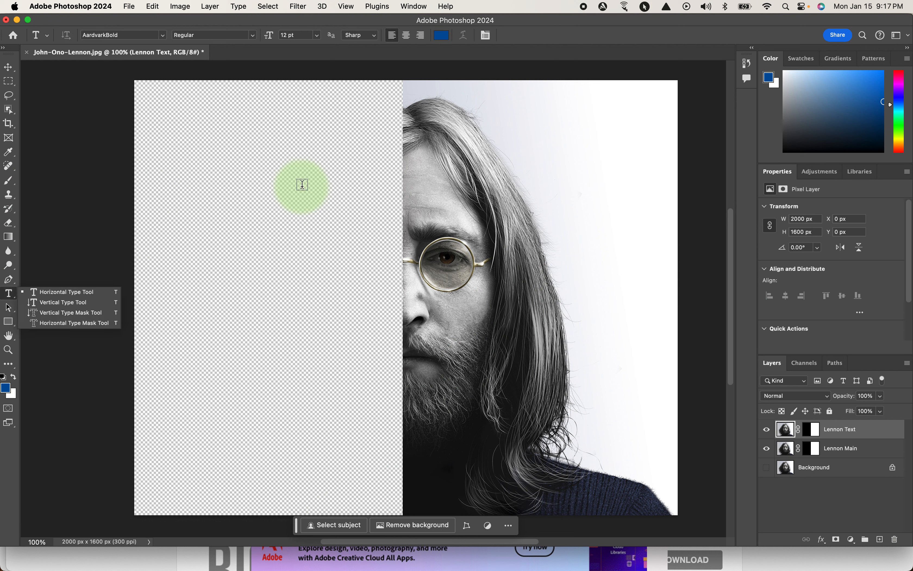
click(56, 295)
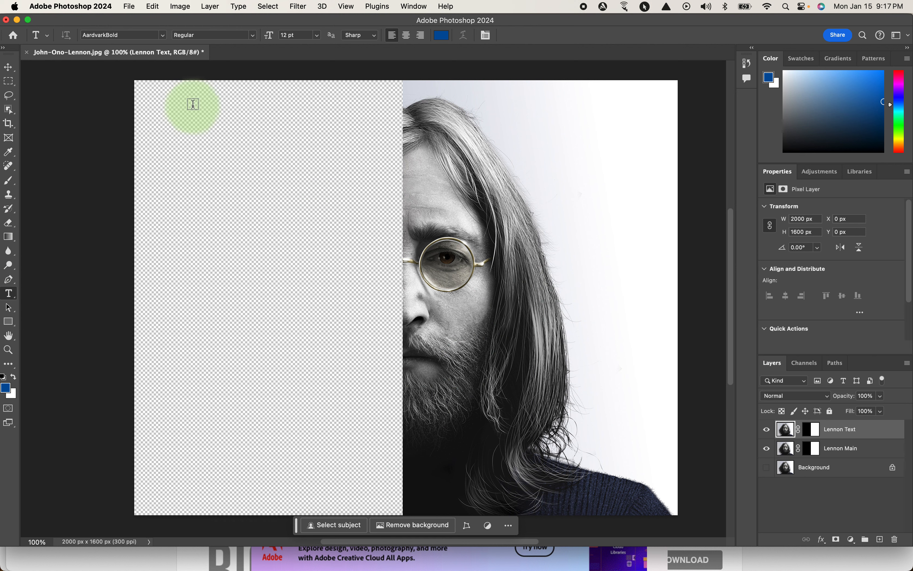
drag(194, 106, 397, 505)
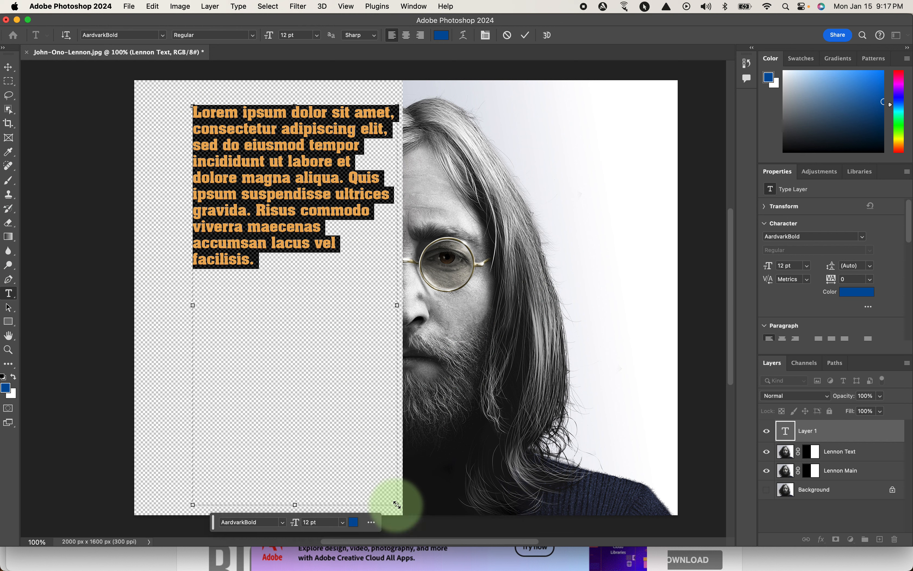
key(shift)
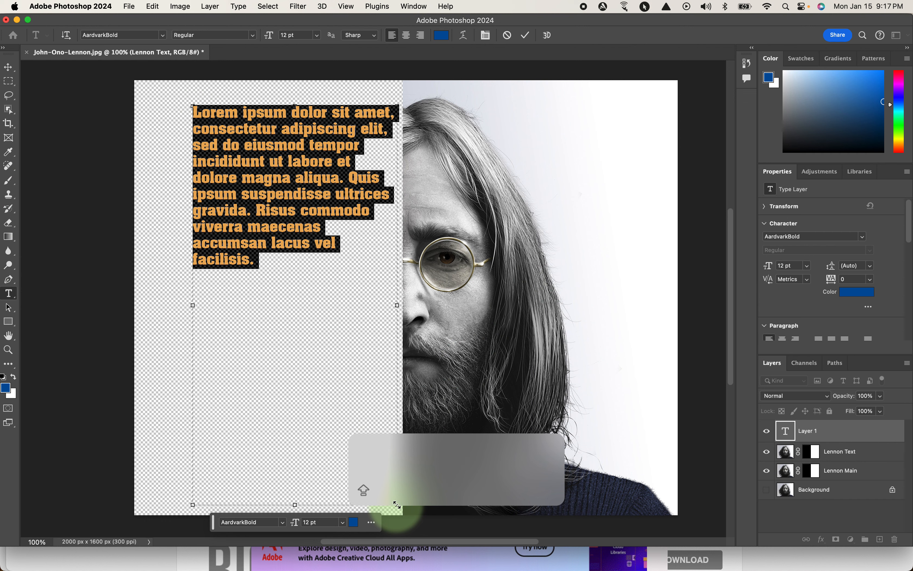
text(ALL YOU NEED IS LOVE)
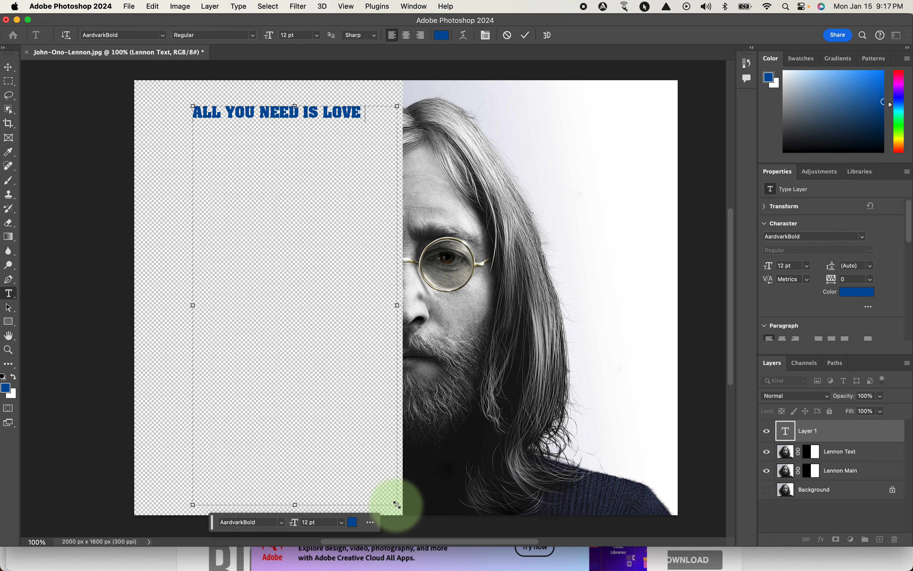
Continue the text after ALL YOU NEED IS LOVE with JOHN LENNON 1940-1970.
key(shift)
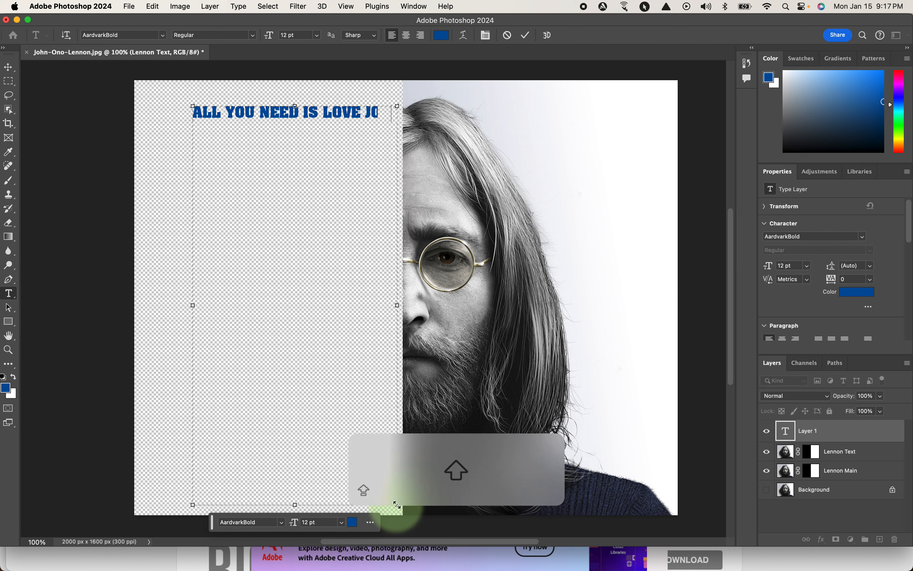
text(LENNON 1940-1970)
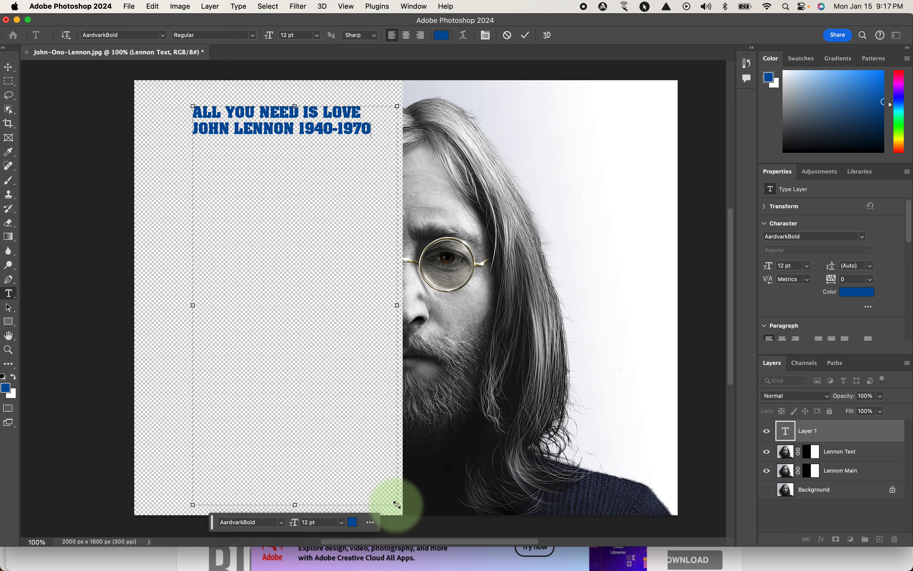
Switch to Finder, open the 9.02.34 PM screenshot from the Desktop to check the reference poster's wording, and return to Photoshop.
key(super+Tab)
key(super+Tab)
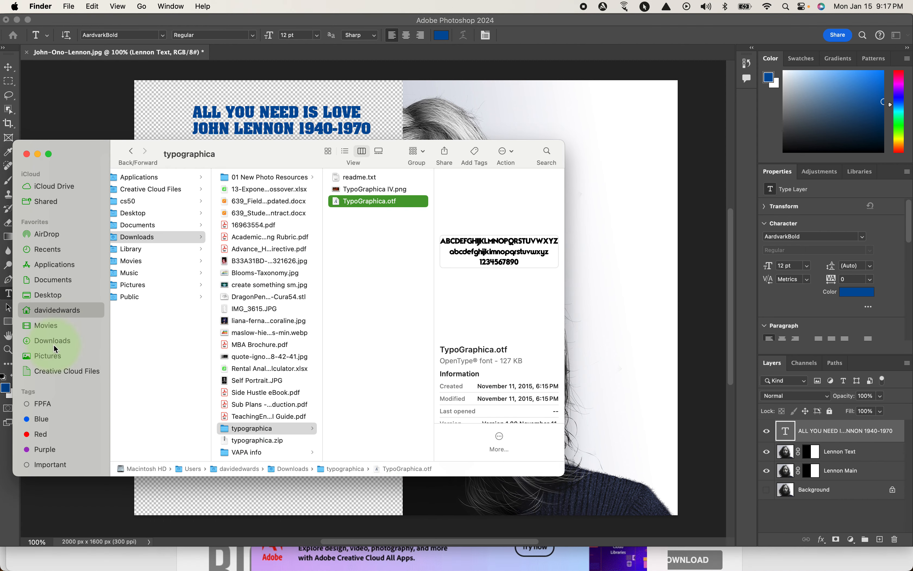
click(56, 295)
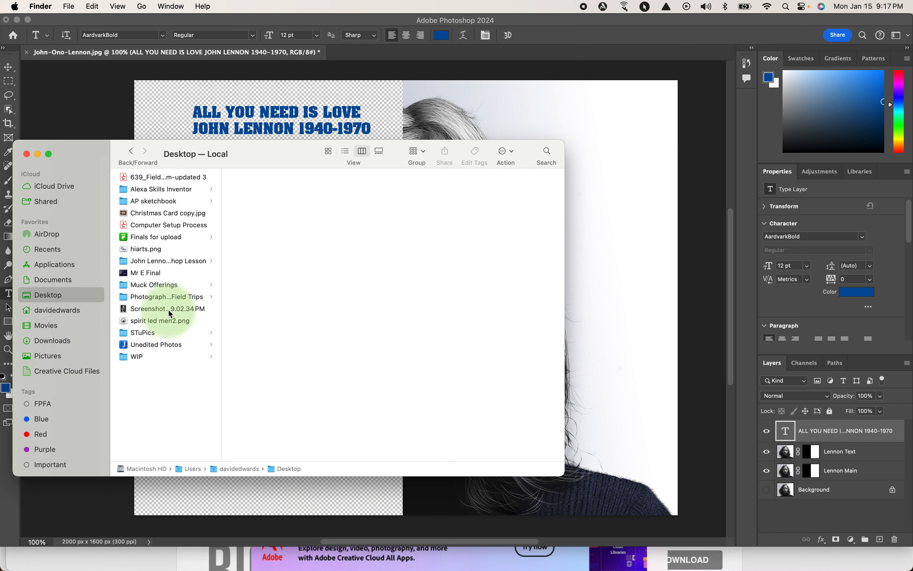
click(171, 312)
double_click(170, 312)
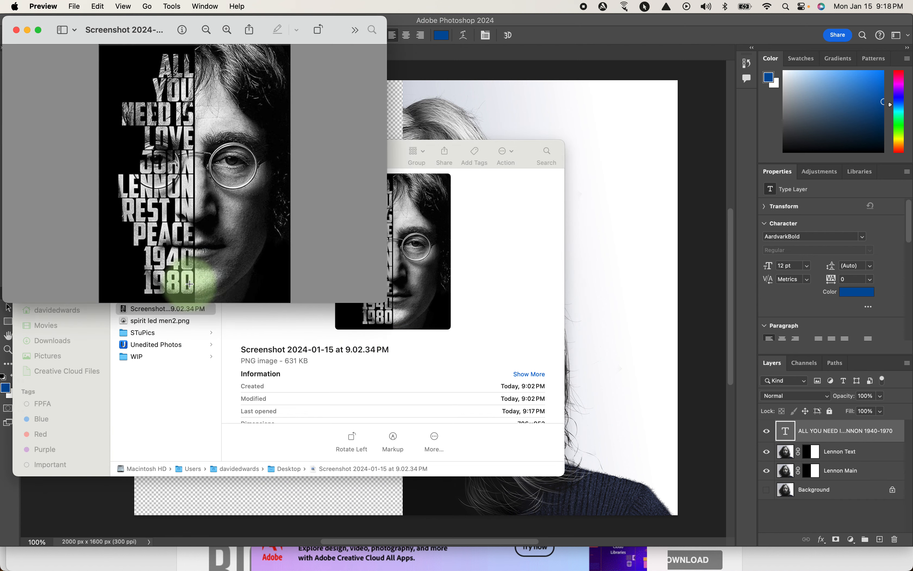
click(607, 213)
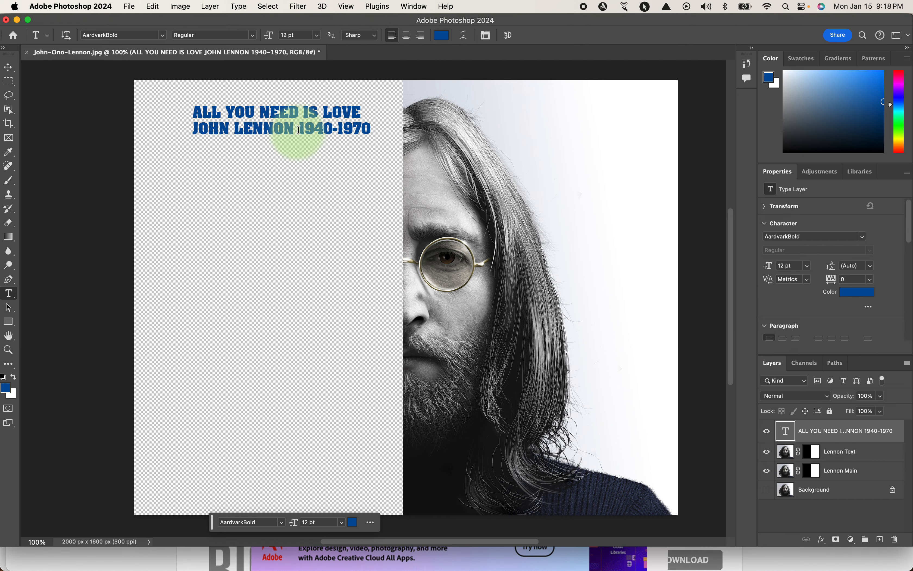
Replace 1940-1970 with RIP after JOHN LENNON in the text box.
drag(299, 129, 408, 154)
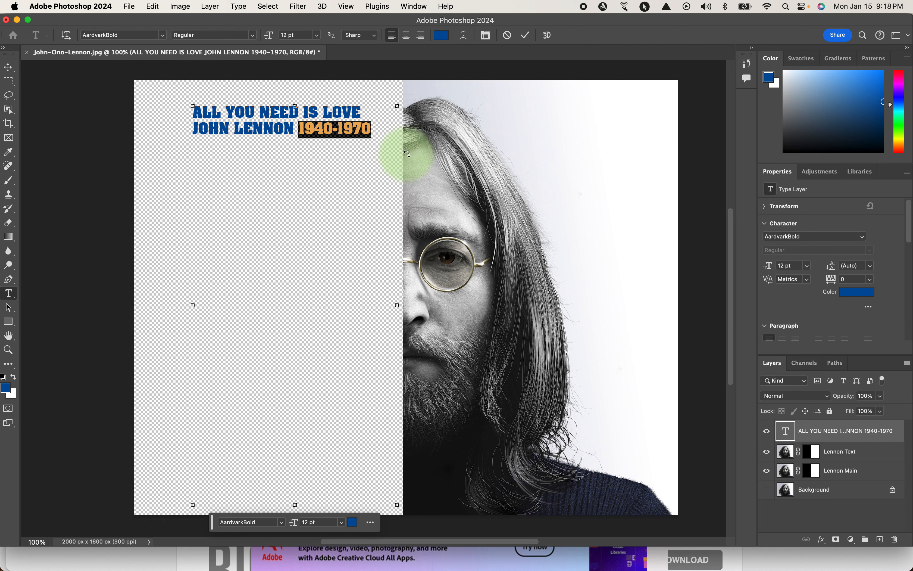
key(shift)
text(RIP)
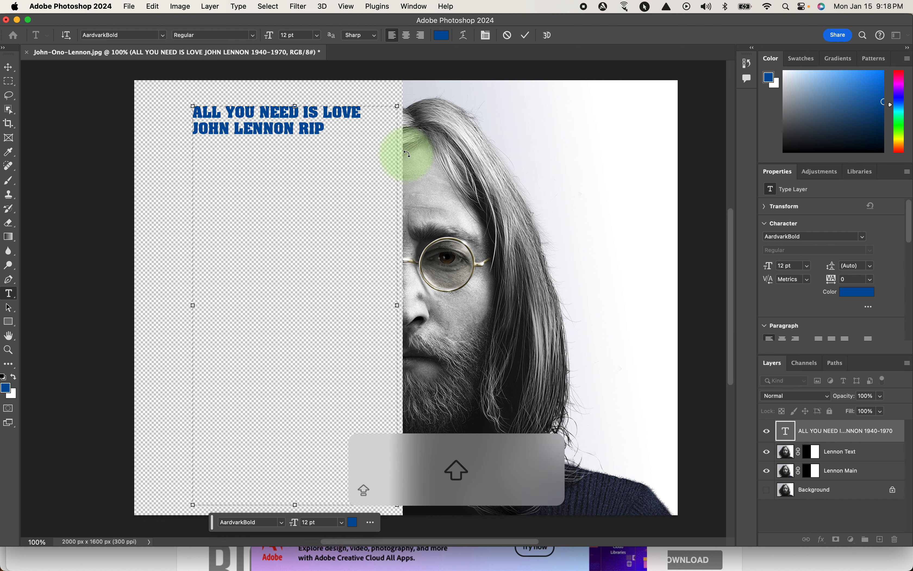
Check the reference poster in Preview again, replace RIP with REST IN PEACE 1940 1980 in the Photoshop text, and commit the text.
key(super+Tab)
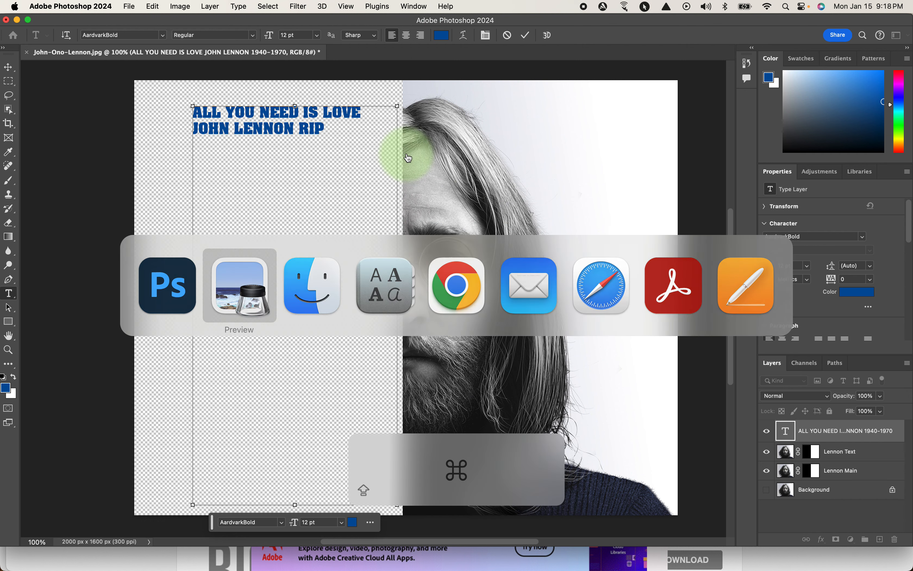
key(super+Tab)
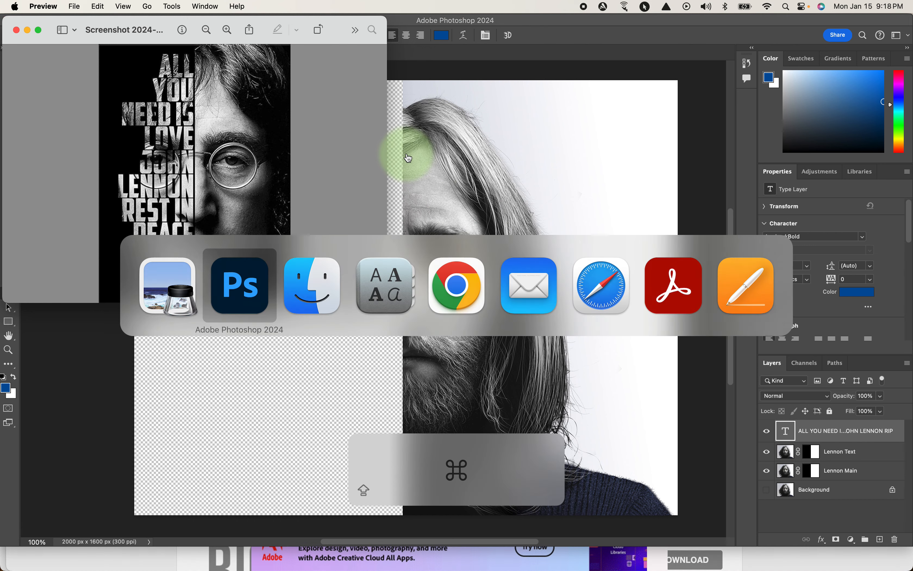
drag(310, 129, 347, 139)
click(348, 139)
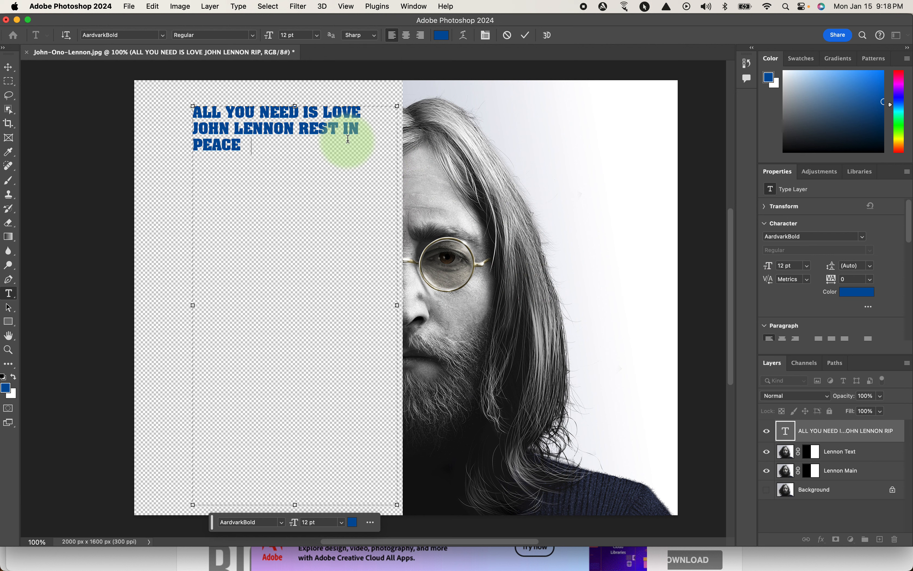
text(1940 1980)
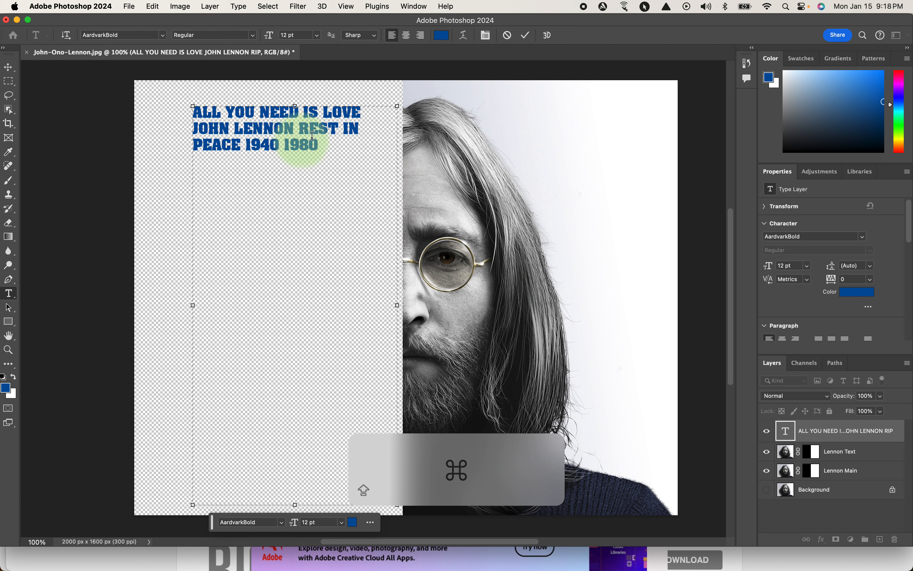
click(9, 68)
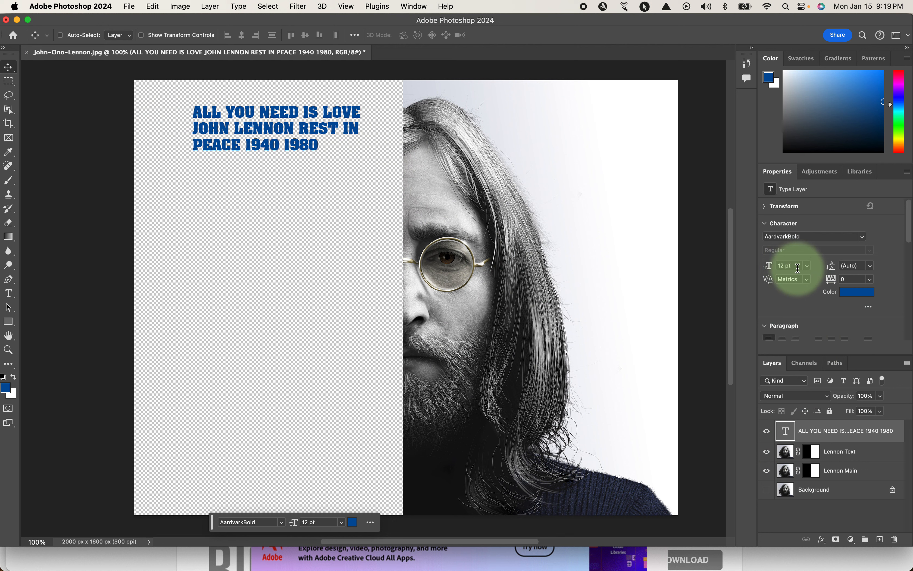
Change the text layer's font to TypoGraphica Regular.
click(792, 236)
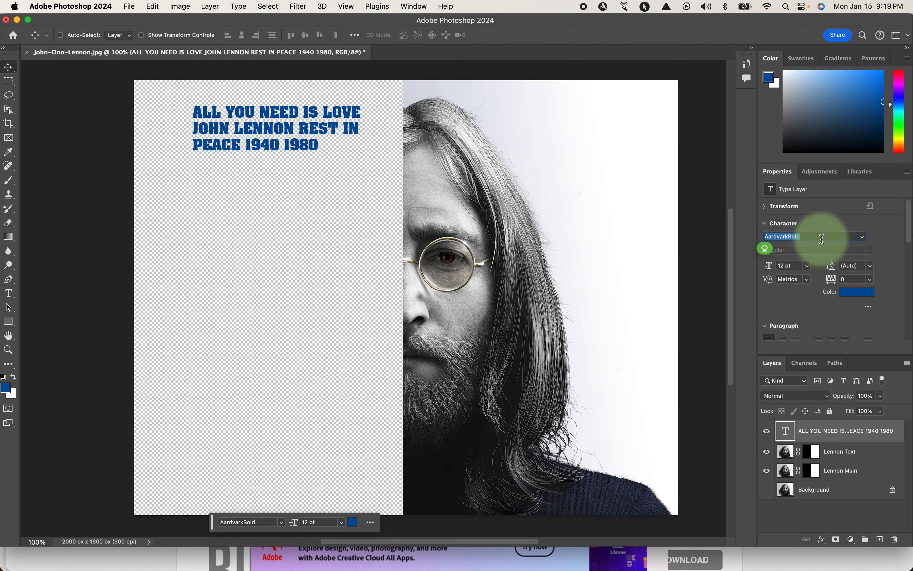
text(TYPOGRA)
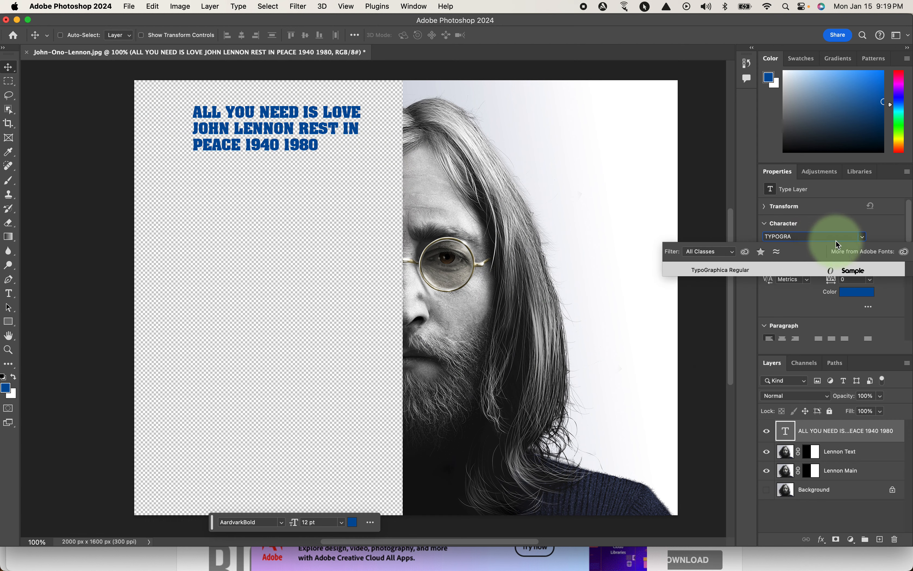
key(BackSpace)
key(BackSpace)
click(744, 270)
click(744, 269)
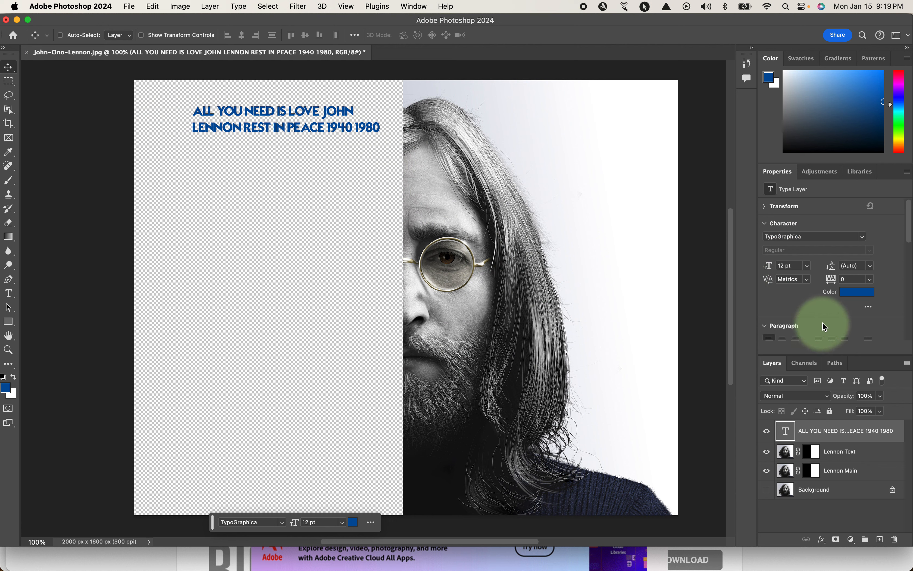
Set the text layer's font size to 86 pt and leading to 65 pt, and right-align the paragraph.
drag(772, 270, 811, 272)
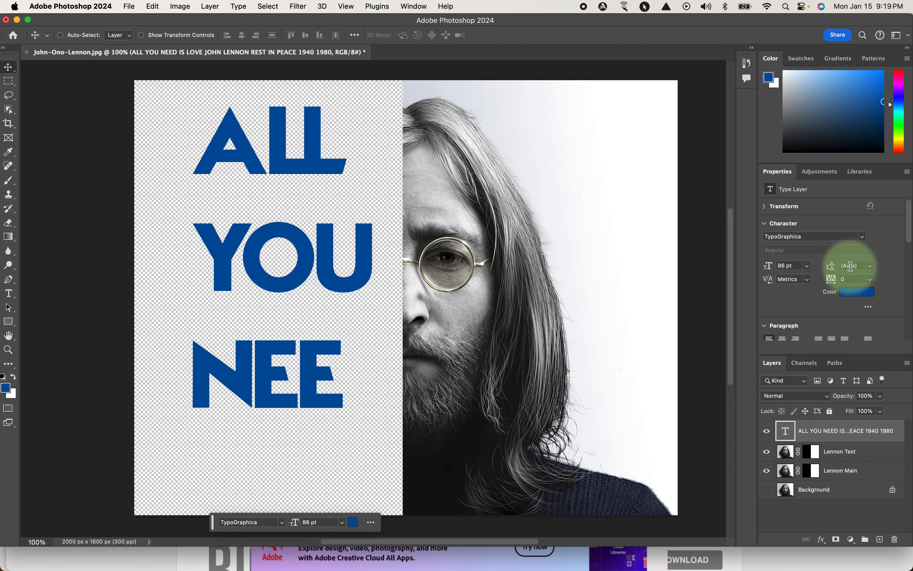
mouse_move(834, 266)
mouse_down()
mouse_move(803, 265)
mouse_move(836, 271)
mouse_up()
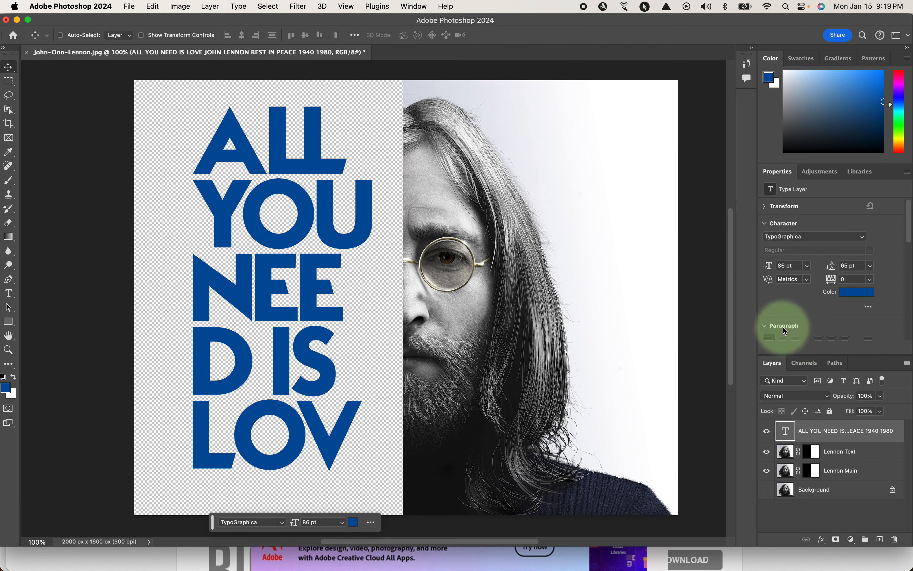
click(796, 338)
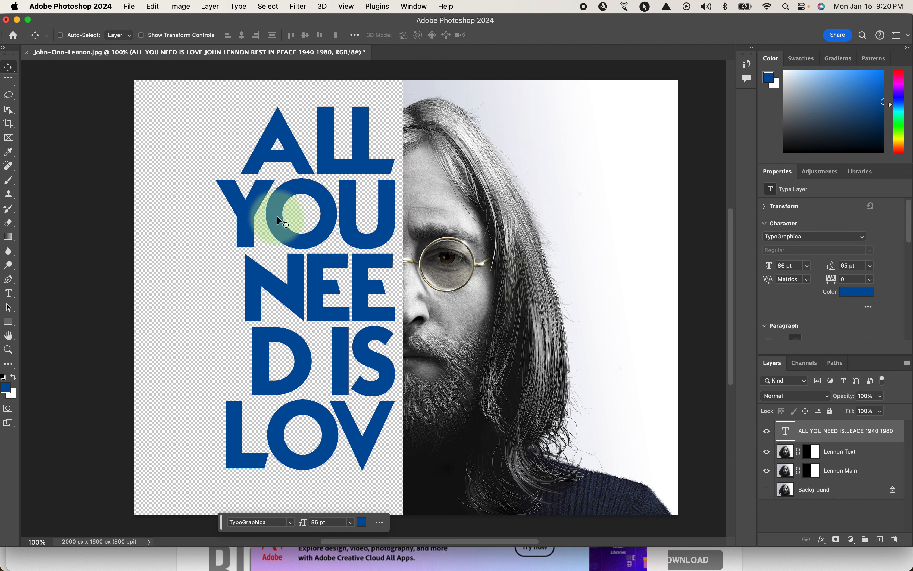
Widen the text box toward the canvas's outer left edge so the word NEED fits on one line, and commit.
click(261, 209)
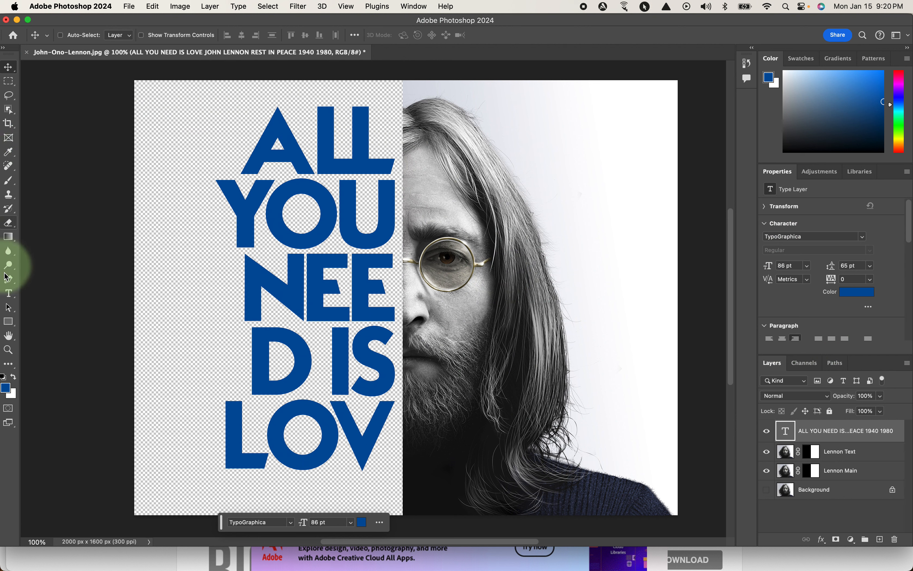
click(9, 298)
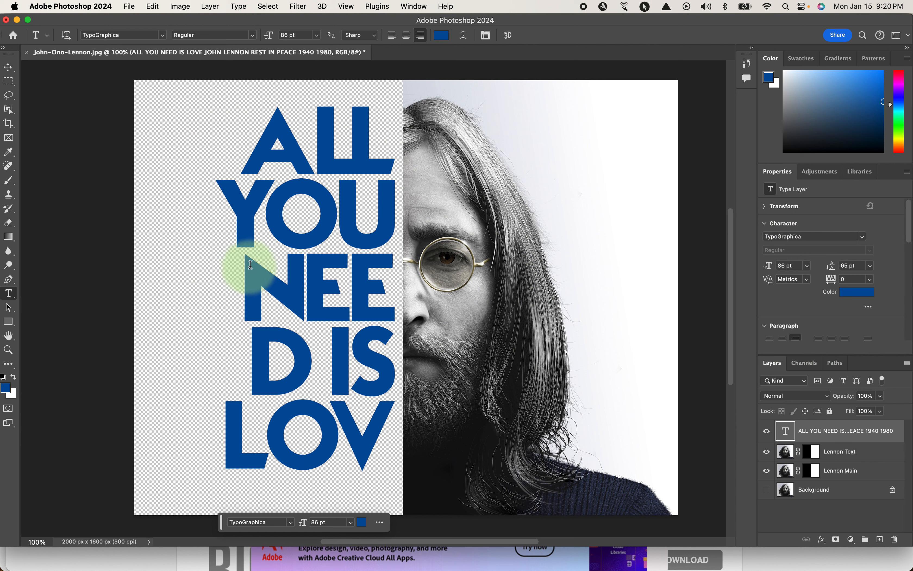
click(254, 267)
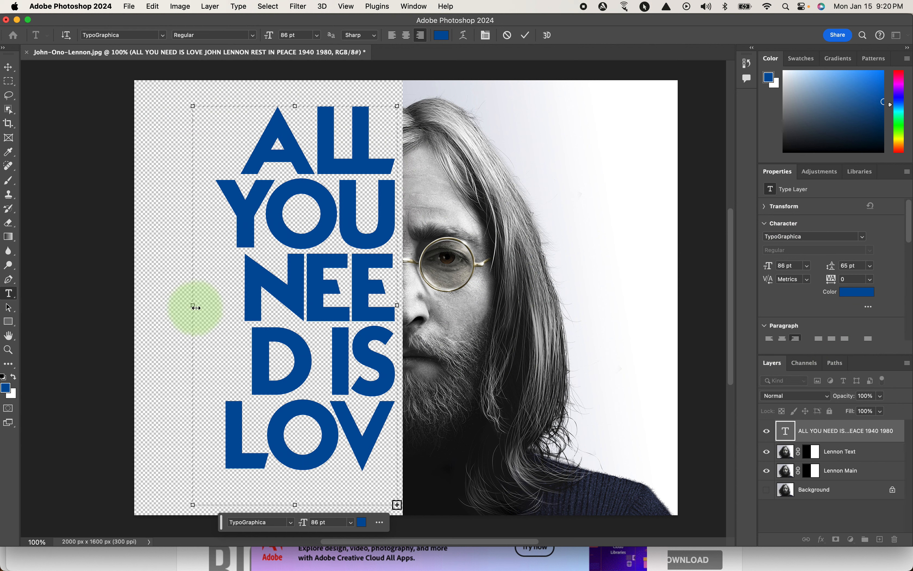
drag(193, 308, 142, 308)
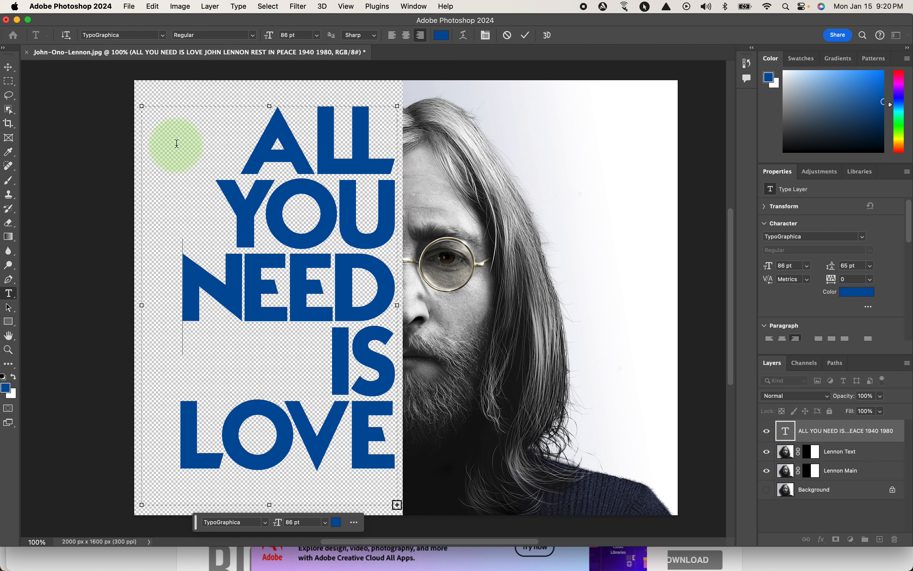
click(9, 69)
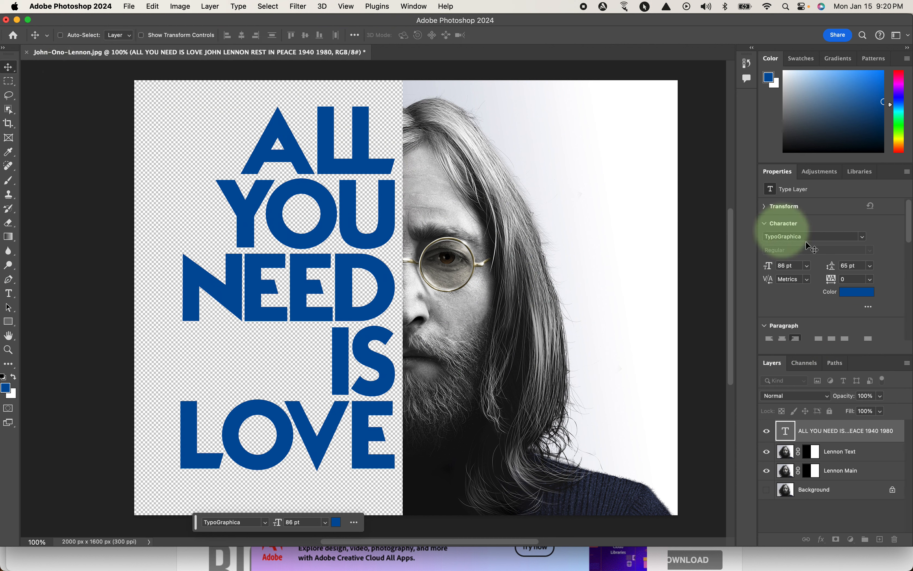
Set the text layer's font size to 68 pt and its leading to 50 pt.
mouse_move(772, 271)
mouse_down()
mouse_move(744, 276)
mouse_move(773, 265)
mouse_up()
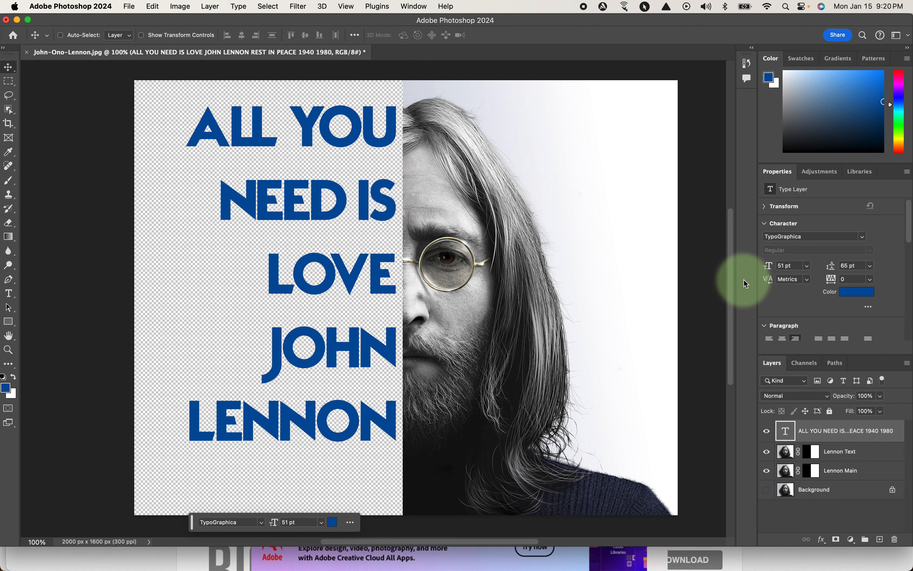
drag(768, 265, 782, 267)
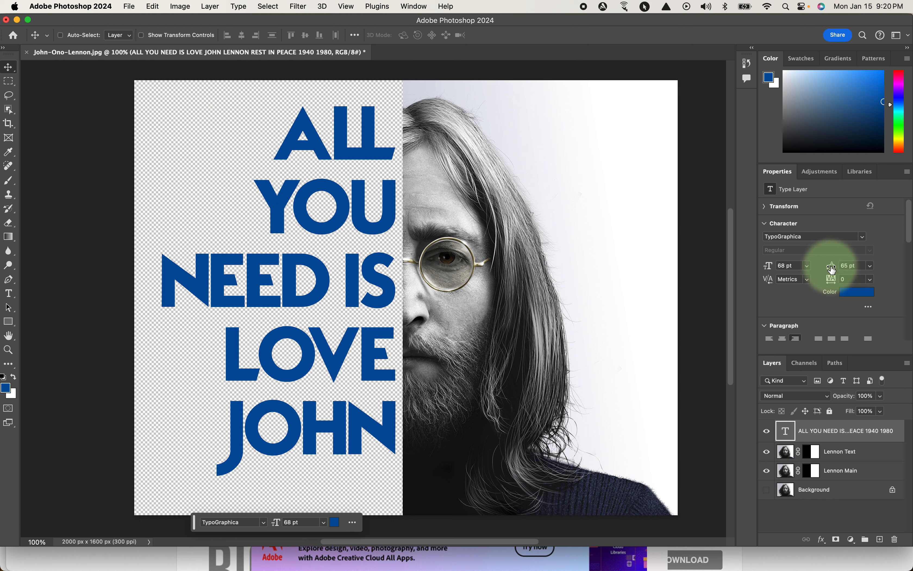
drag(832, 269, 822, 267)
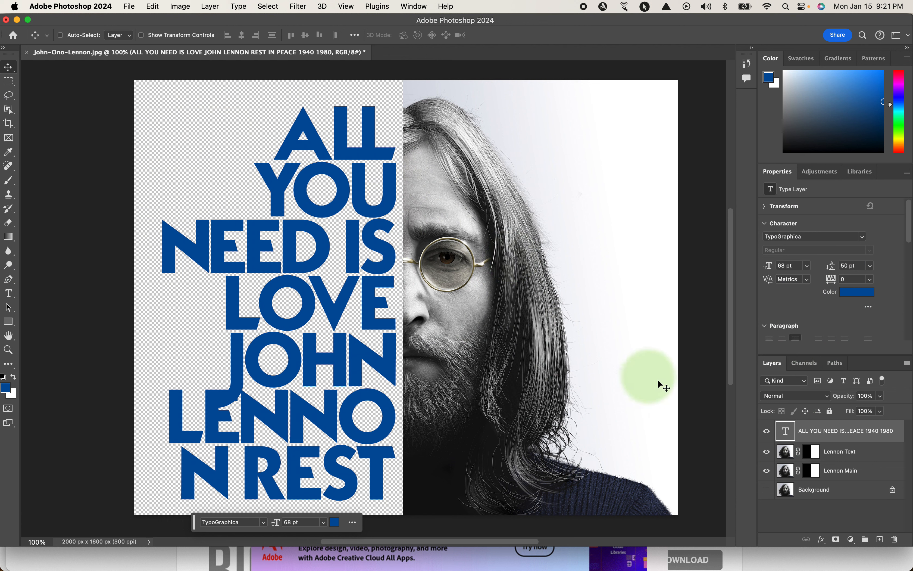
Move the text layer beneath the Lennon Text layer and invert the Lennon Text layer mask.
drag(788, 433, 777, 468)
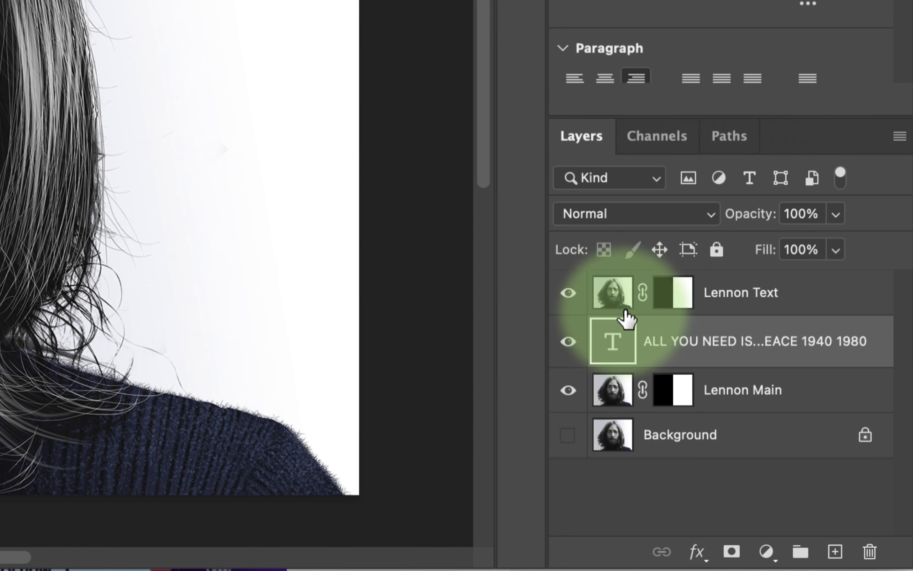
click(614, 301)
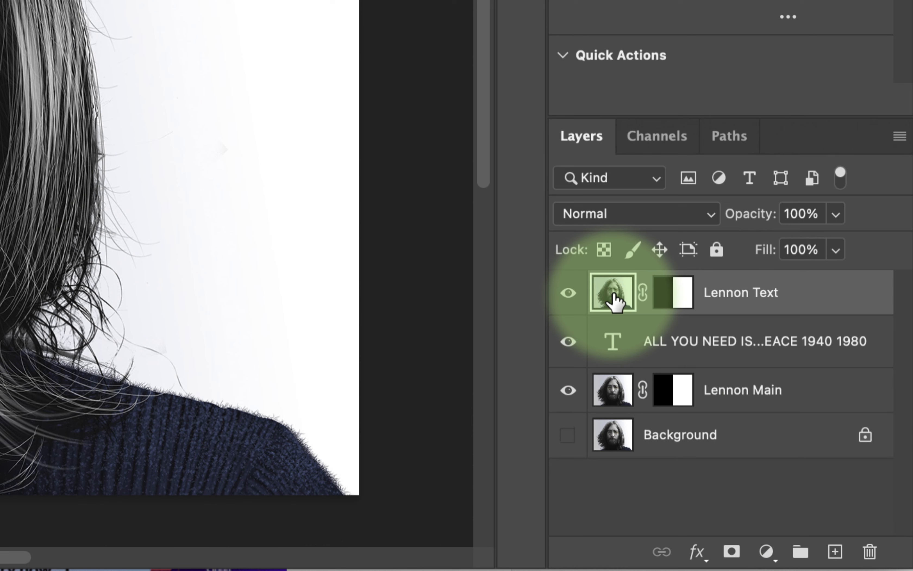
click(668, 297)
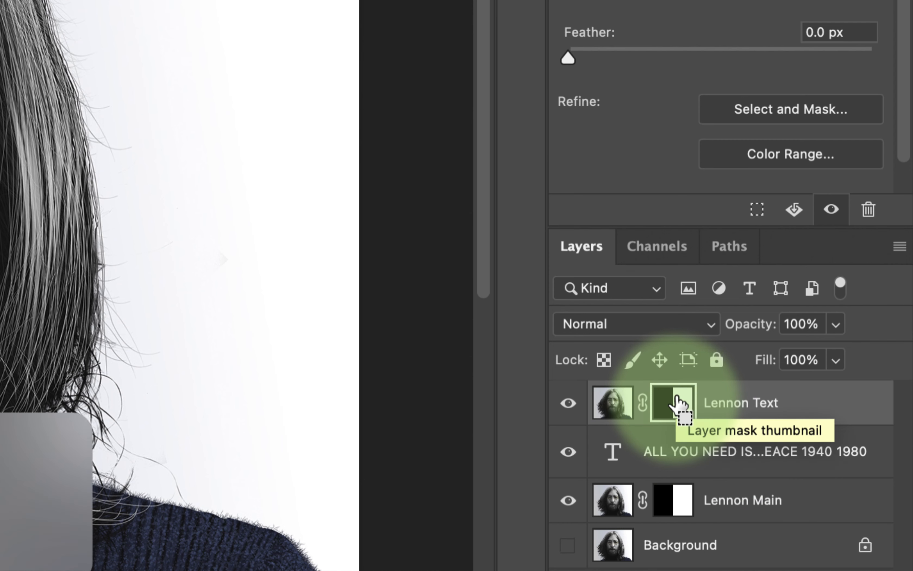
key(super+i)
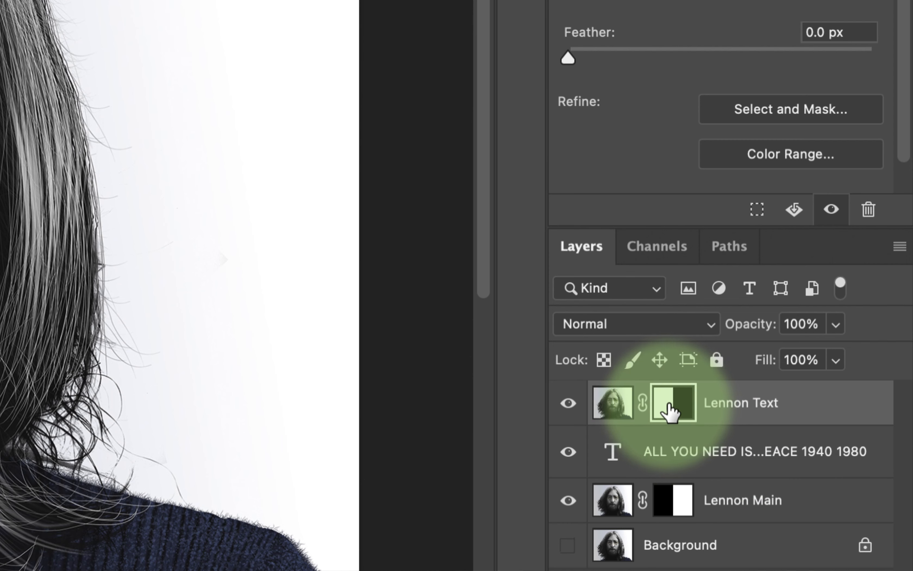
Create a clipping mask from the Lennon Text layer onto the text layer, and make the Background layer visible.
click(615, 402)
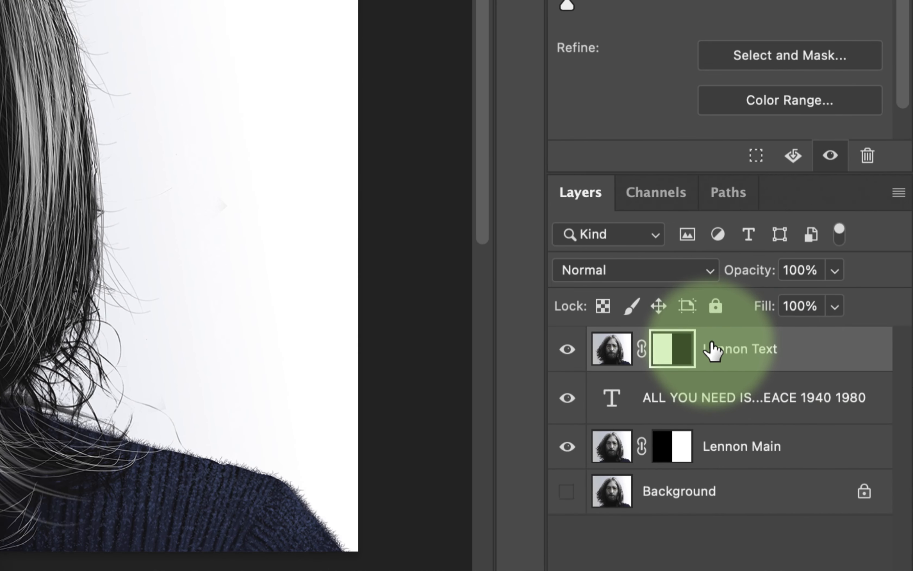
right_click(749, 347)
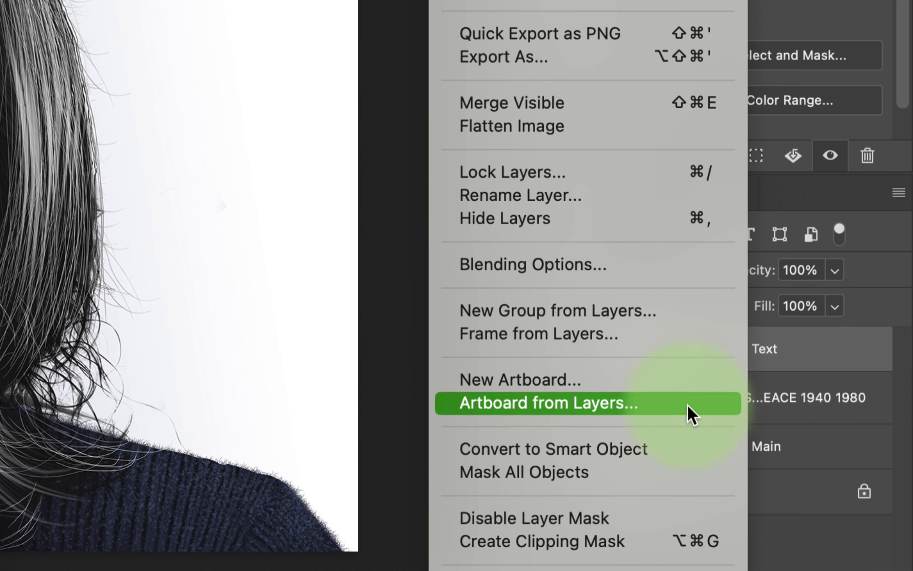
click(625, 539)
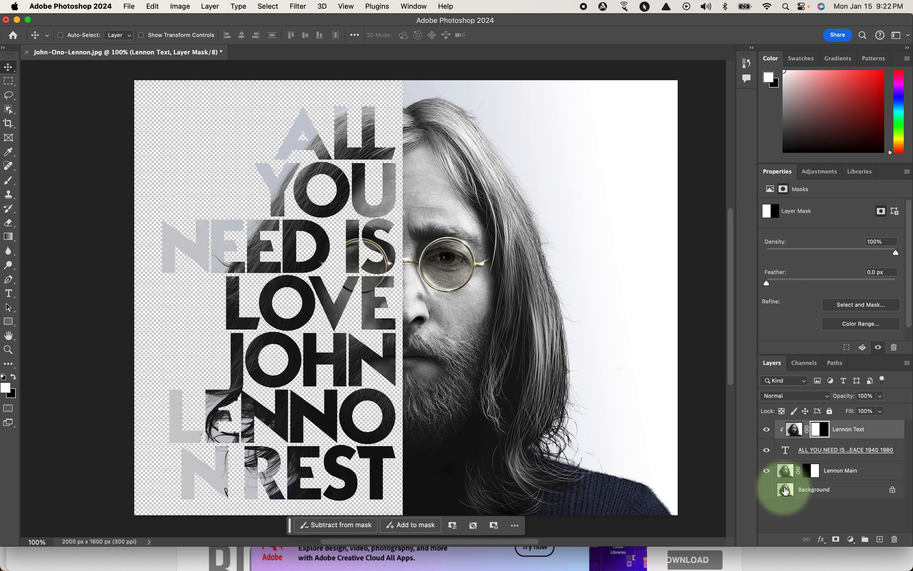
click(768, 491)
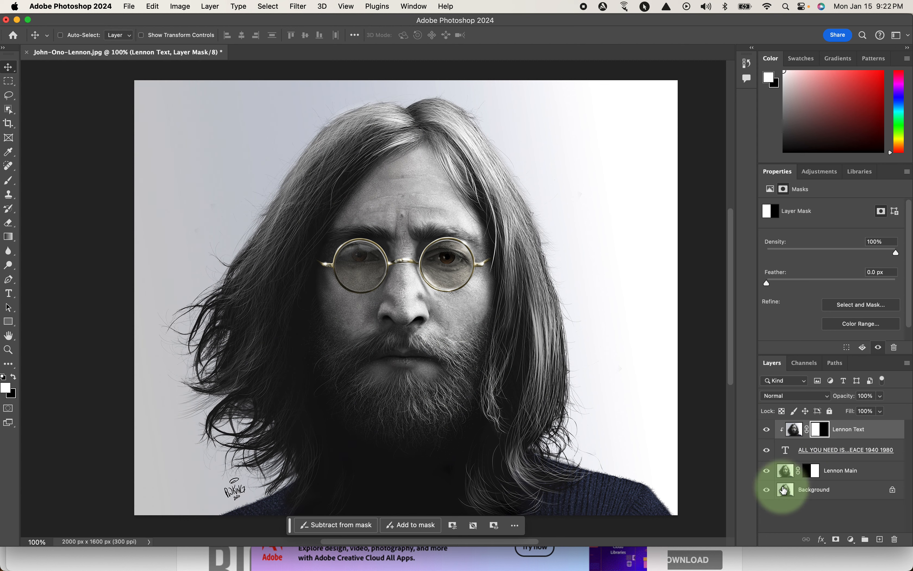
Add a Levels adjustment layer directly above the Background layer and raise its black output level to 128.
click(784, 490)
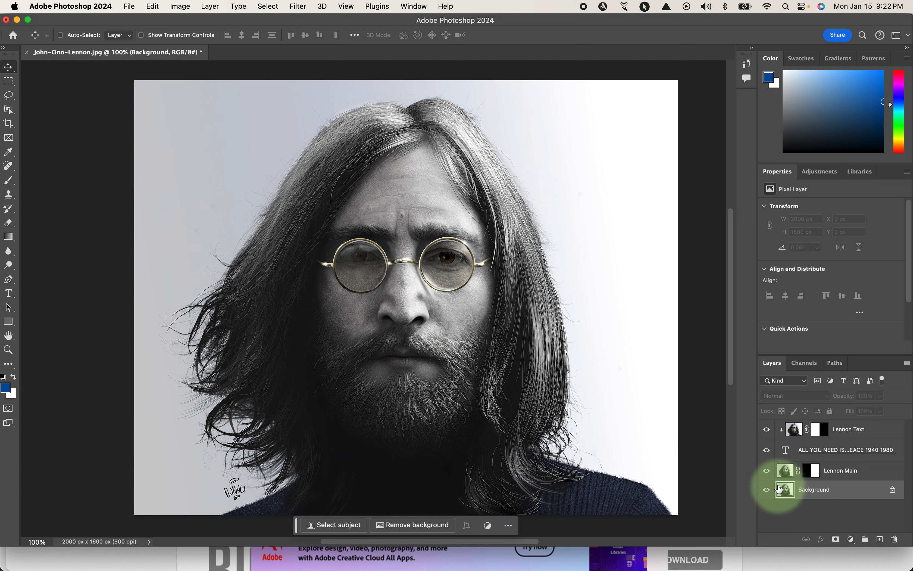
click(767, 491)
click(767, 491)
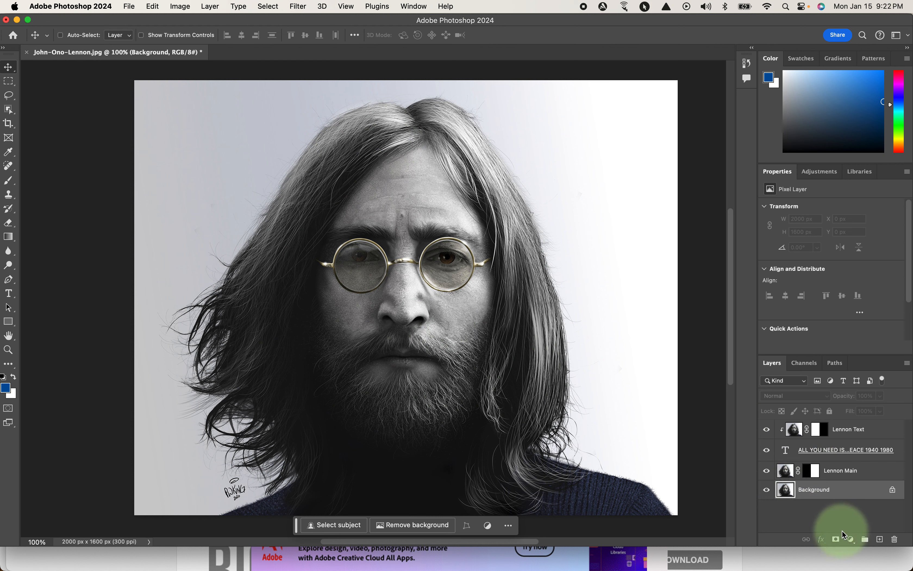
click(851, 539)
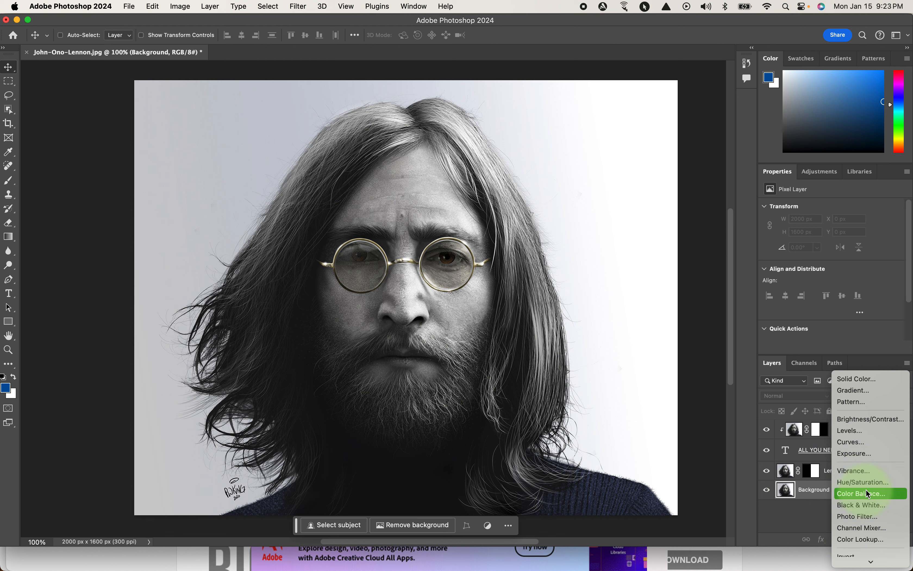
click(862, 431)
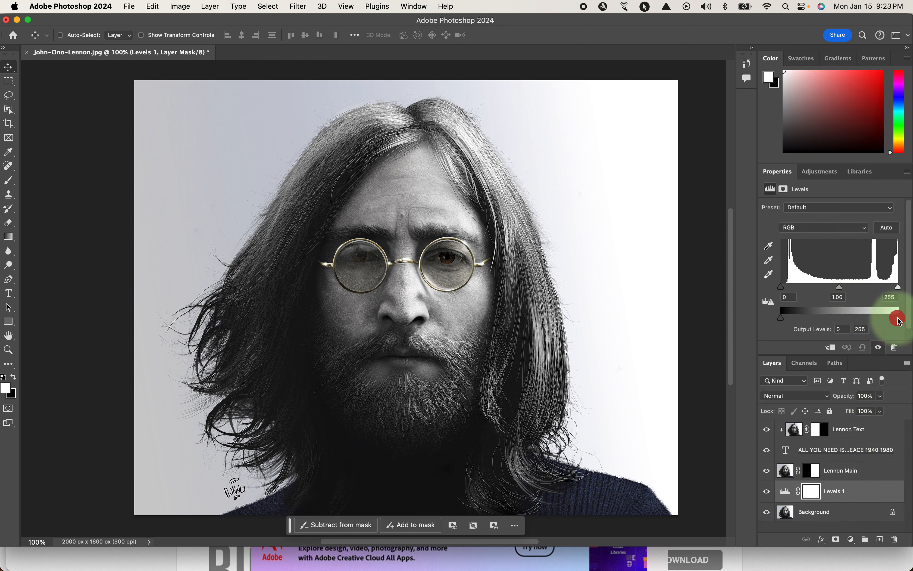
mouse_move(900, 320)
mouse_down()
mouse_move(878, 316)
mouse_move(911, 319)
mouse_up()
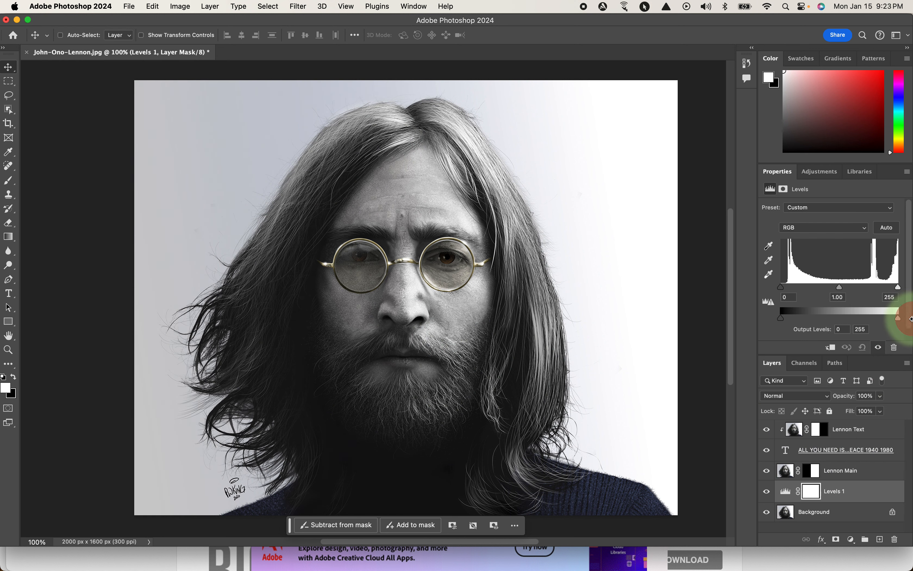
click(788, 320)
drag(783, 318, 842, 321)
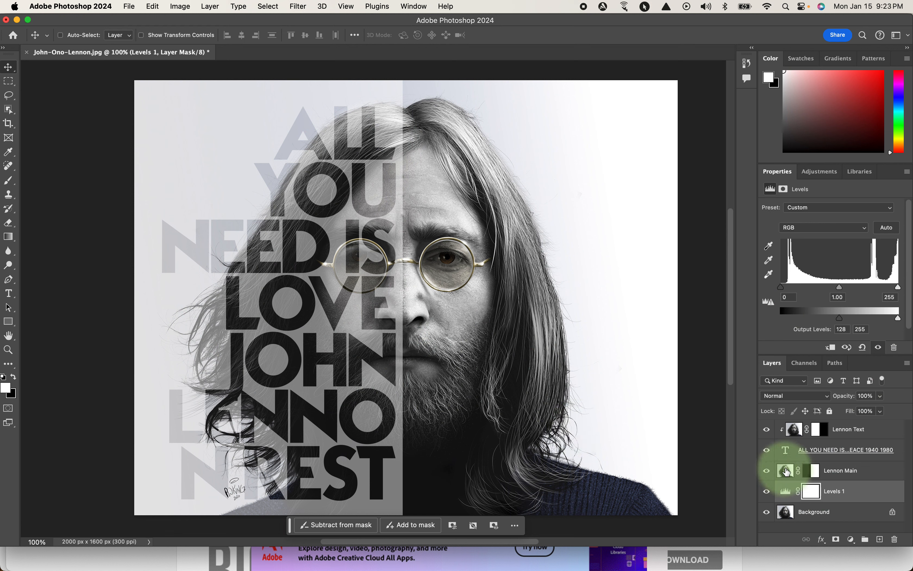
Check the blue text by briefly hiding the Lennon Text layer, and set that layer's blend mode to Screen.
click(787, 472)
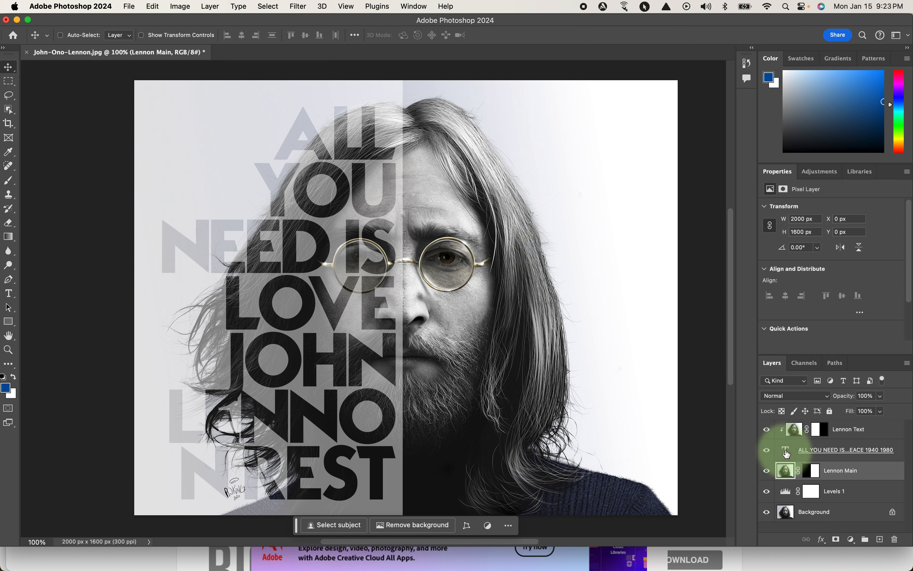
click(786, 452)
click(797, 429)
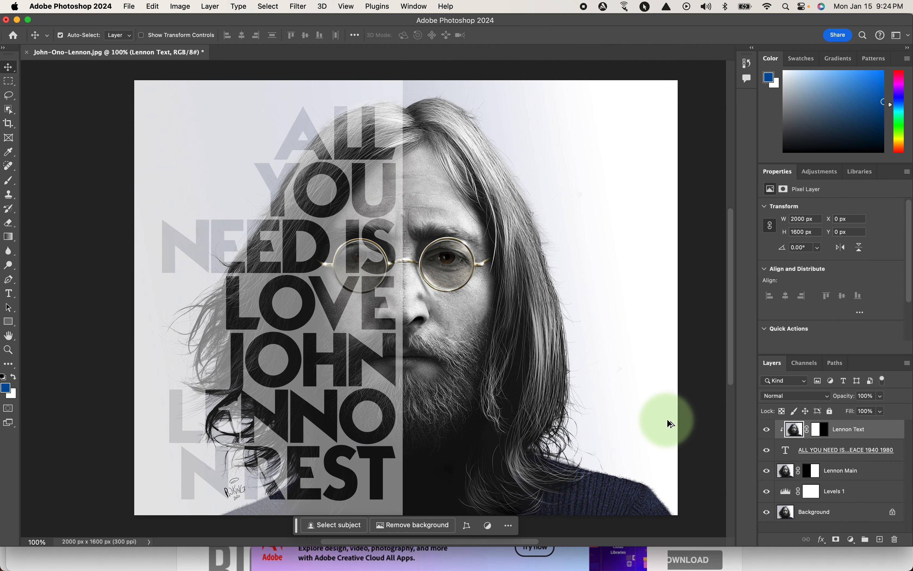
click(767, 430)
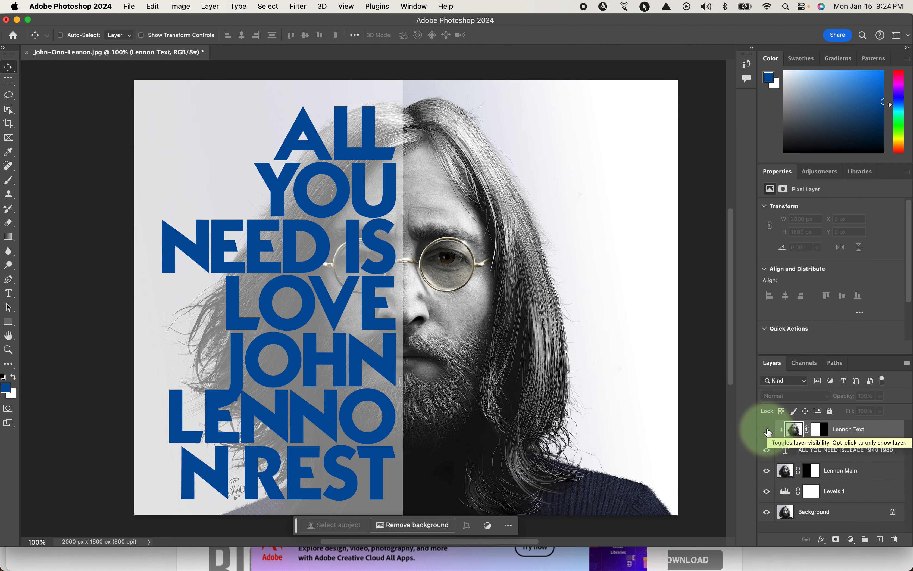
click(767, 430)
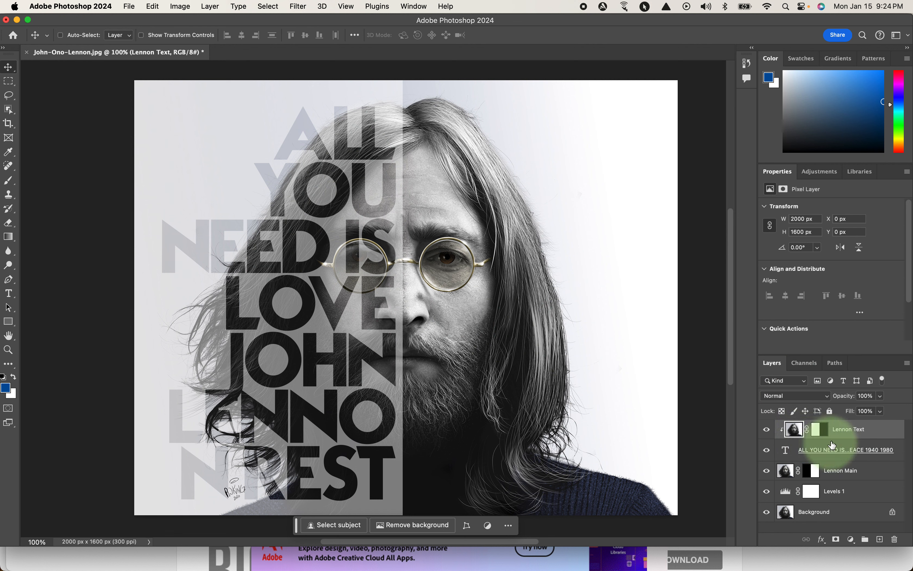
click(788, 397)
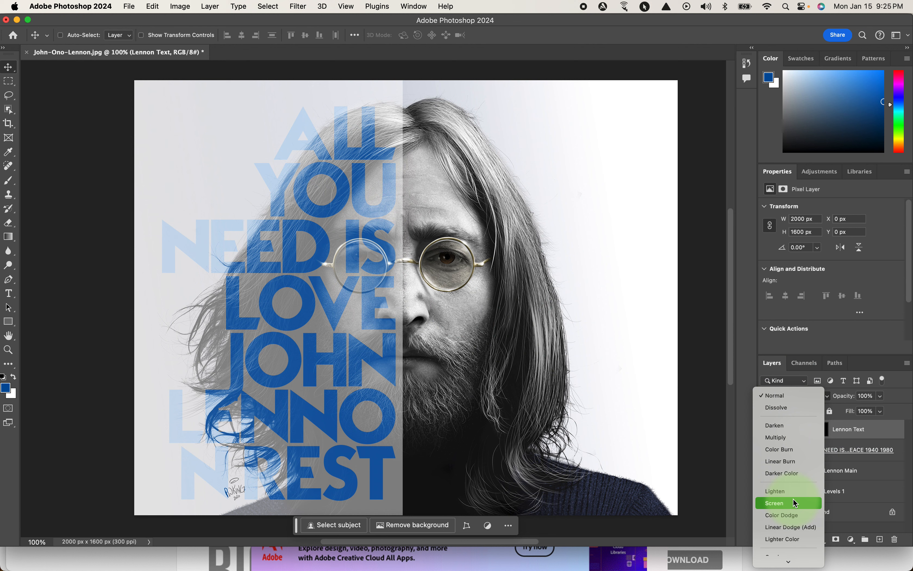
click(793, 498)
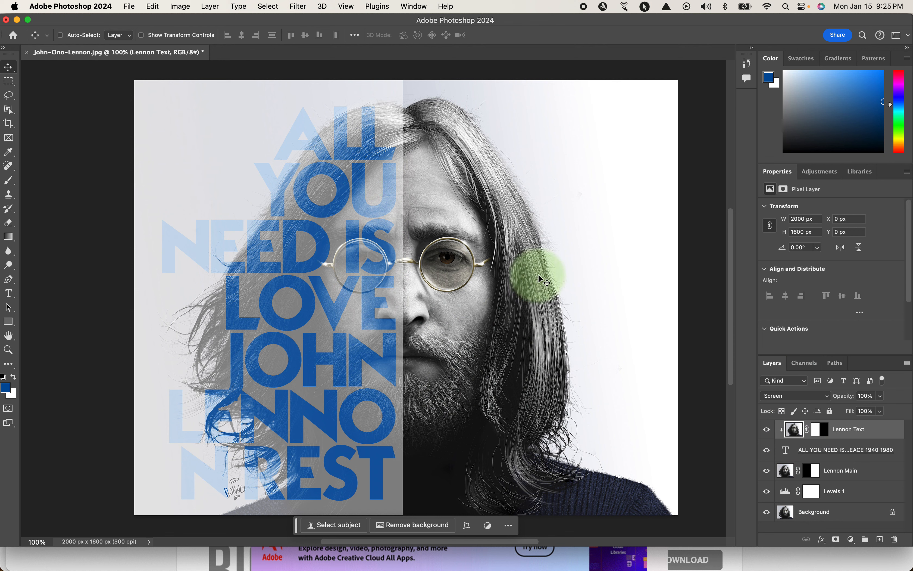
Save the layered document as John-Ono-Lennon.psd in Photoshop format in the John Lennon lesson folder, with Maximize Compatibility on.
click(130, 6)
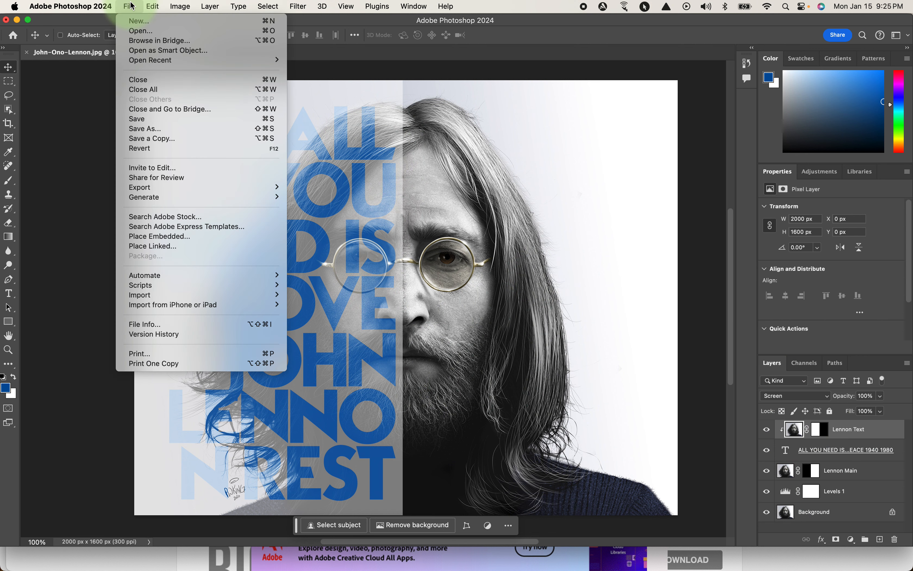
click(152, 120)
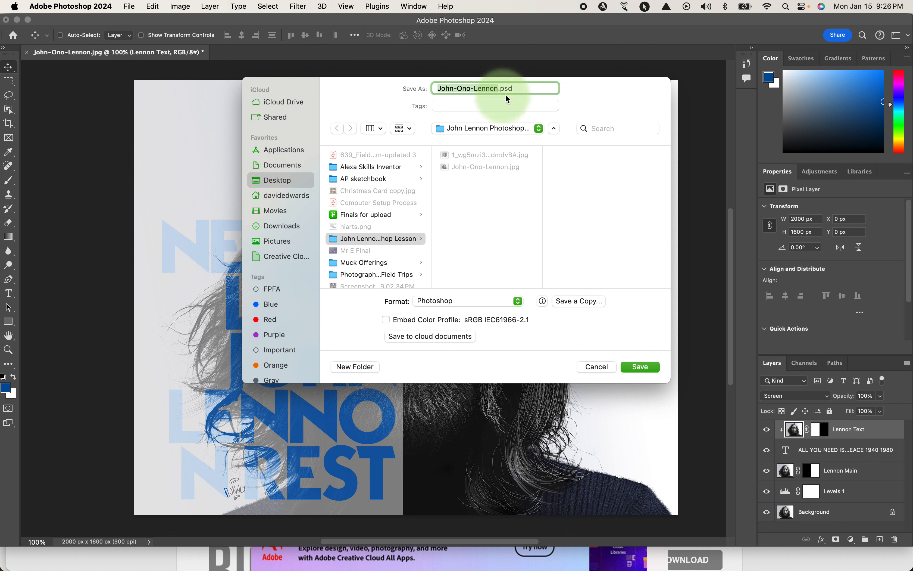
click(635, 367)
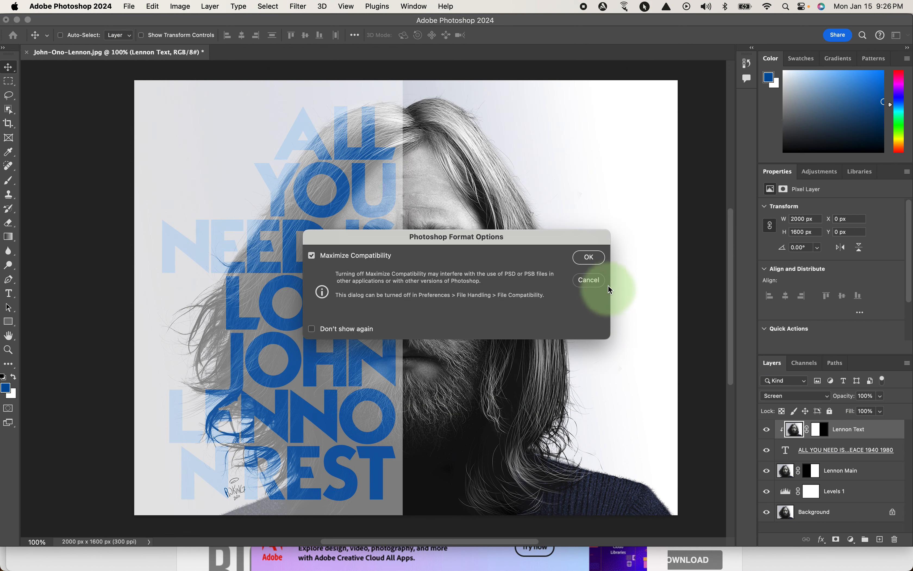
click(589, 257)
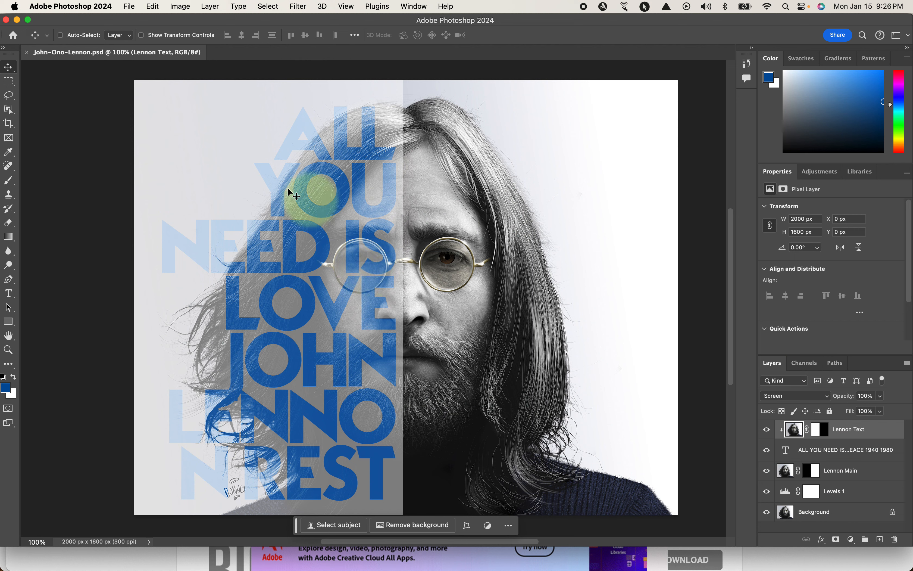
Save a JPEG copy named John-Ono-Lennon copy.jpg in the same folder, with quality 11 and the Progressive format option.
click(129, 7)
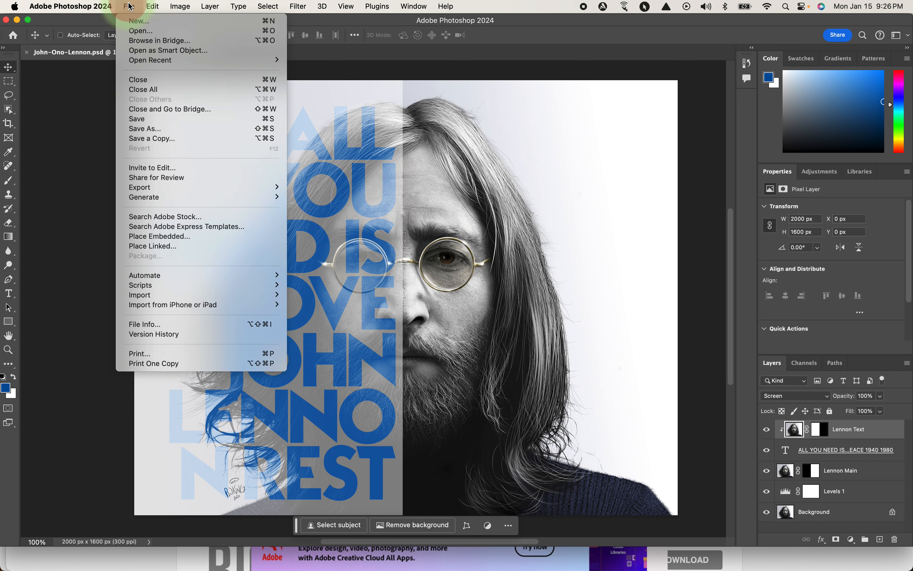
click(148, 139)
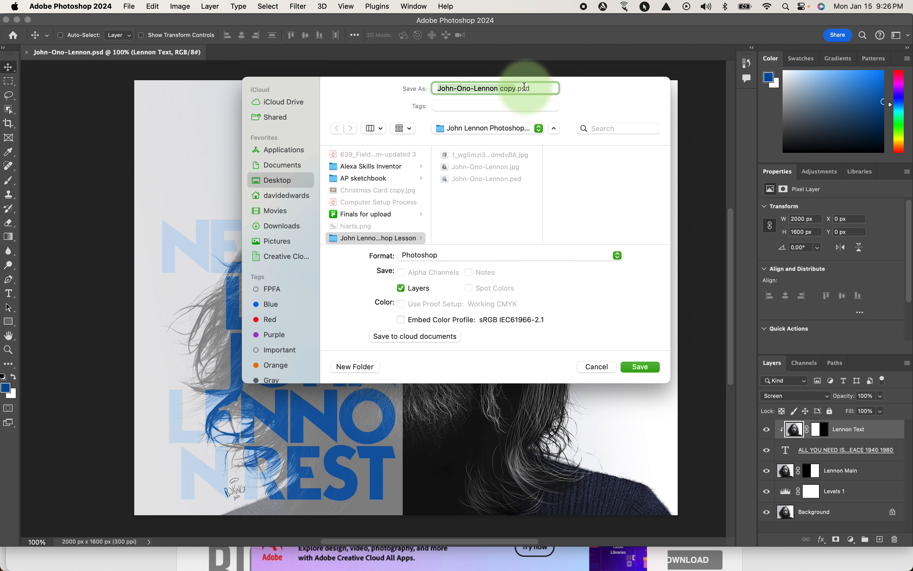
click(423, 257)
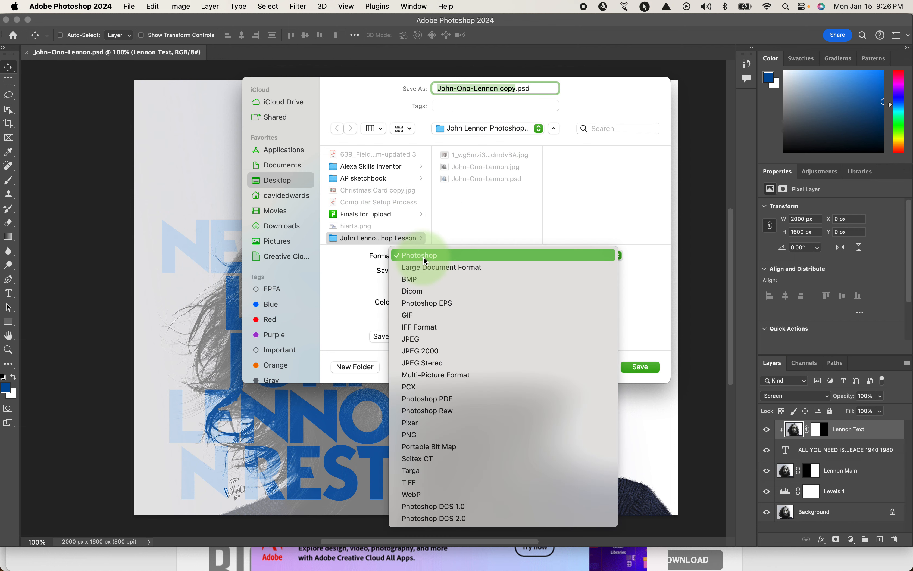
click(446, 341)
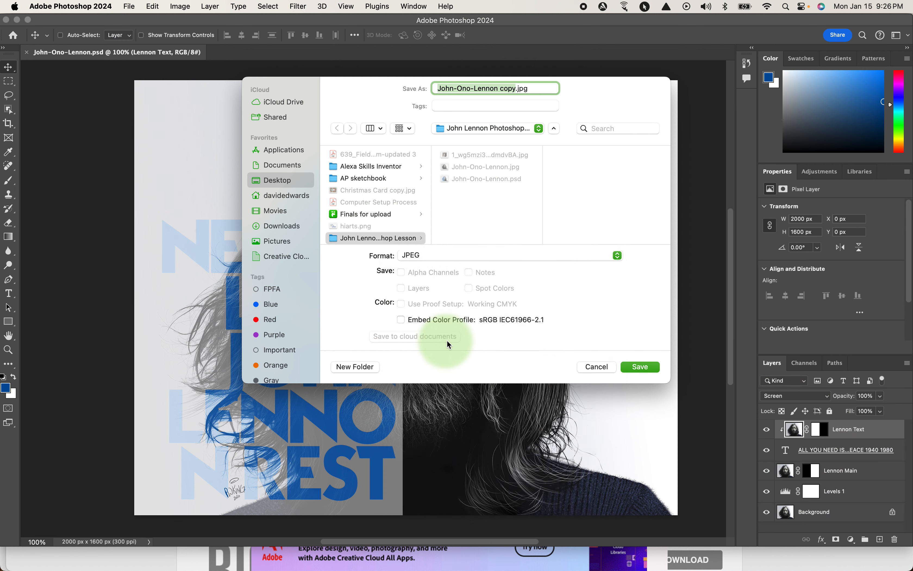
click(636, 366)
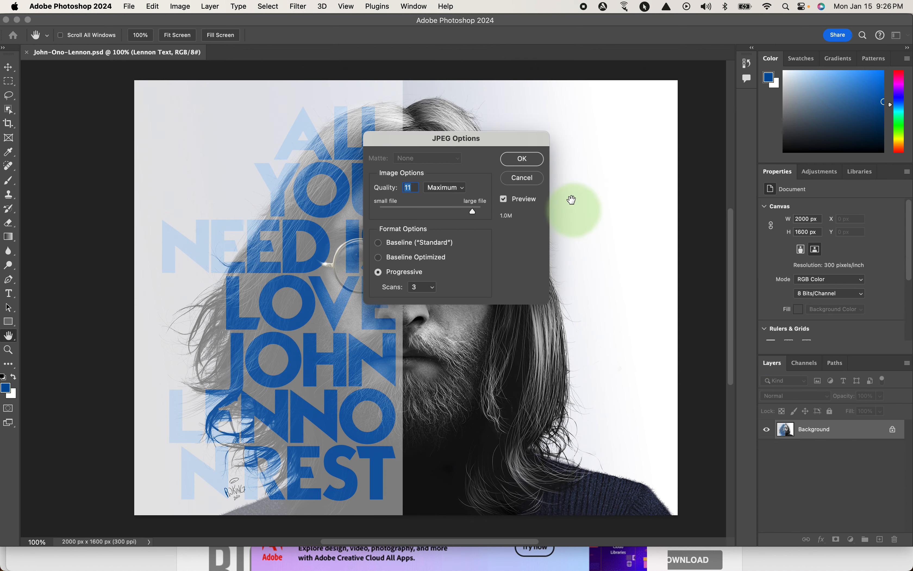
click(527, 161)
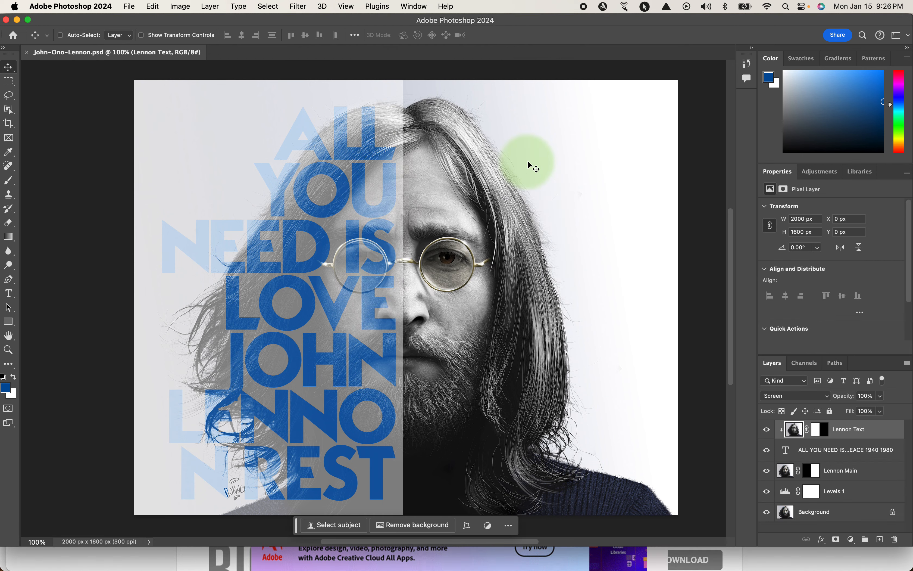